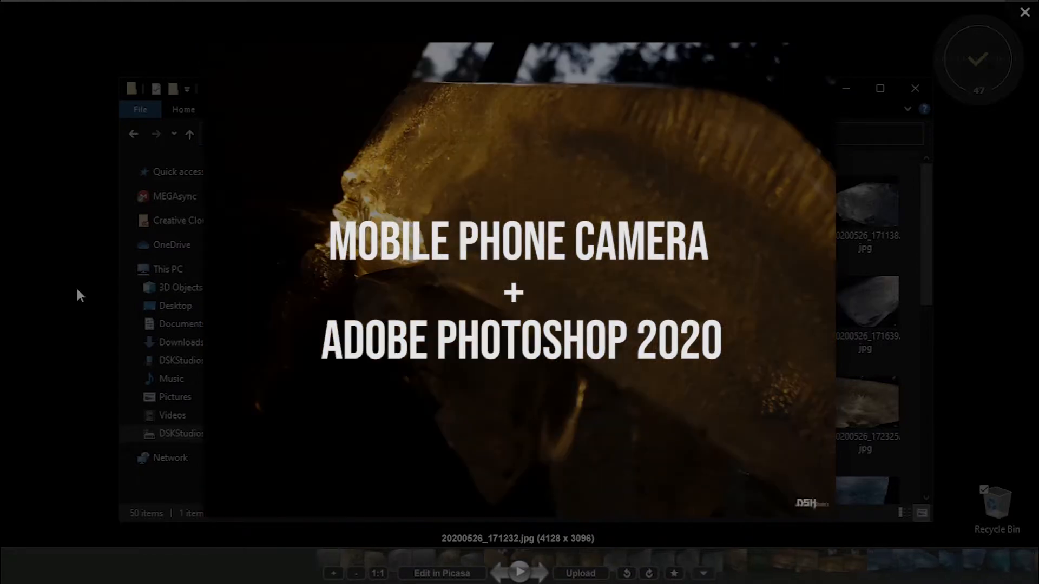
- Browse the ice photos one by one in the photo viewer, starting from 20200526_171232.jpg
key("Right")
key("Right")
key("Right")
key("Right")
key("Right")
key("Right")
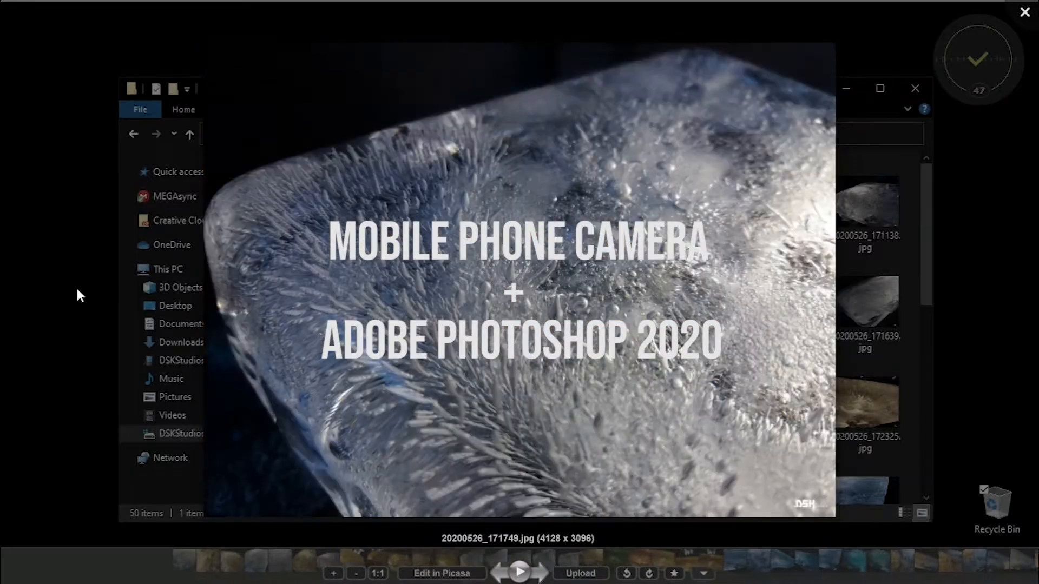
key("Right")
key("Right")
key("Right")
key("Right")
key("Right")
key("Right")
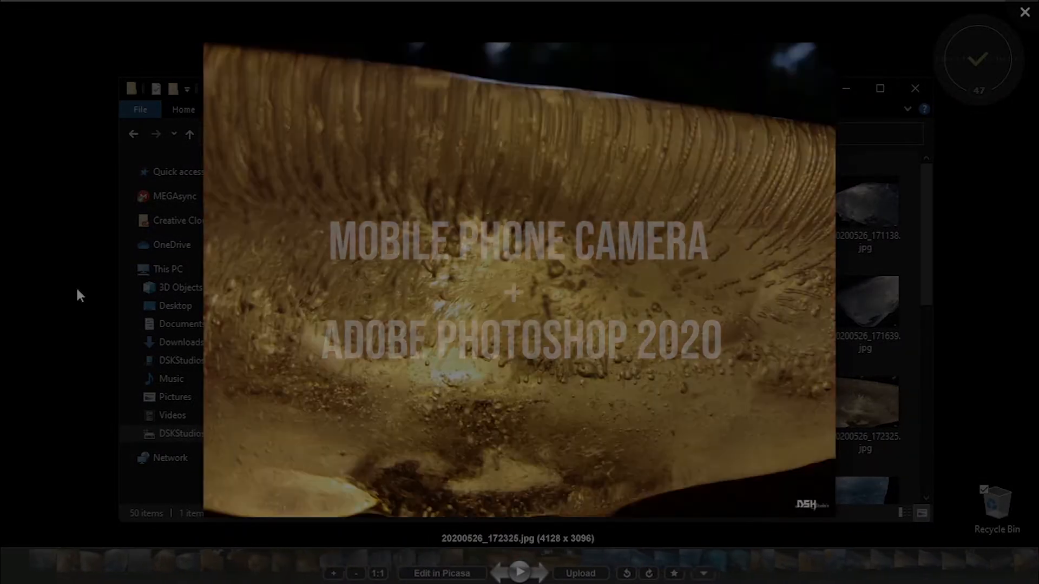
key("Right")
key("Right")
key("Right")
key("Right")
key("Right")
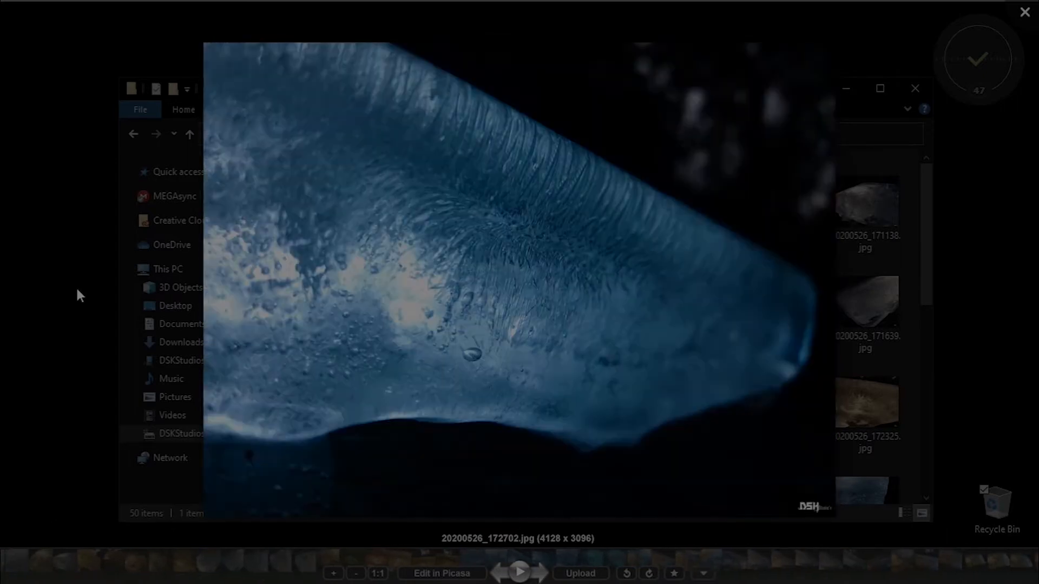
key("Right")
key("Right")
key("Right")
key("Right")
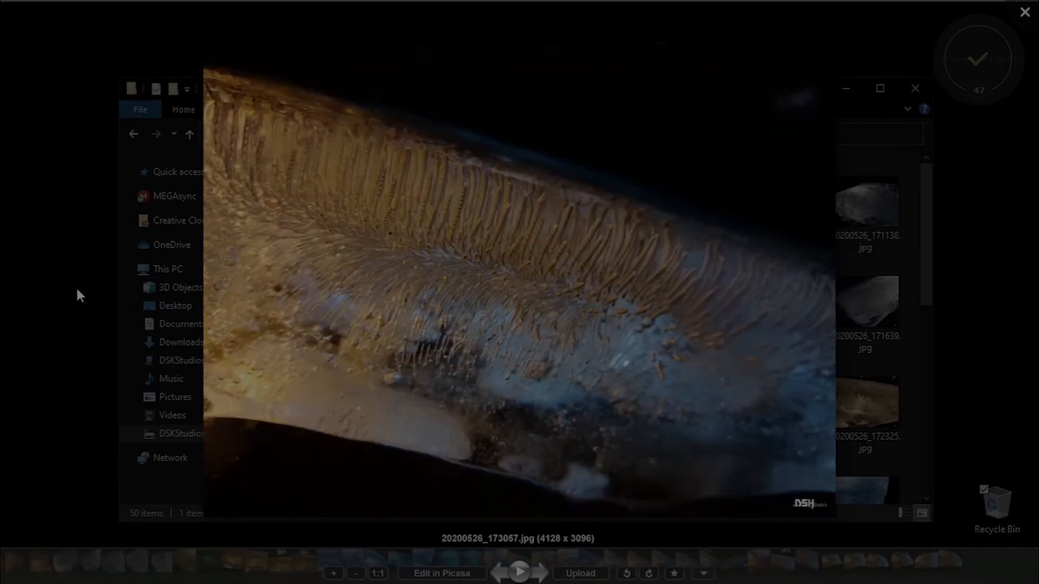
key("Right")
key("Right")
key("Right")
key("Right")
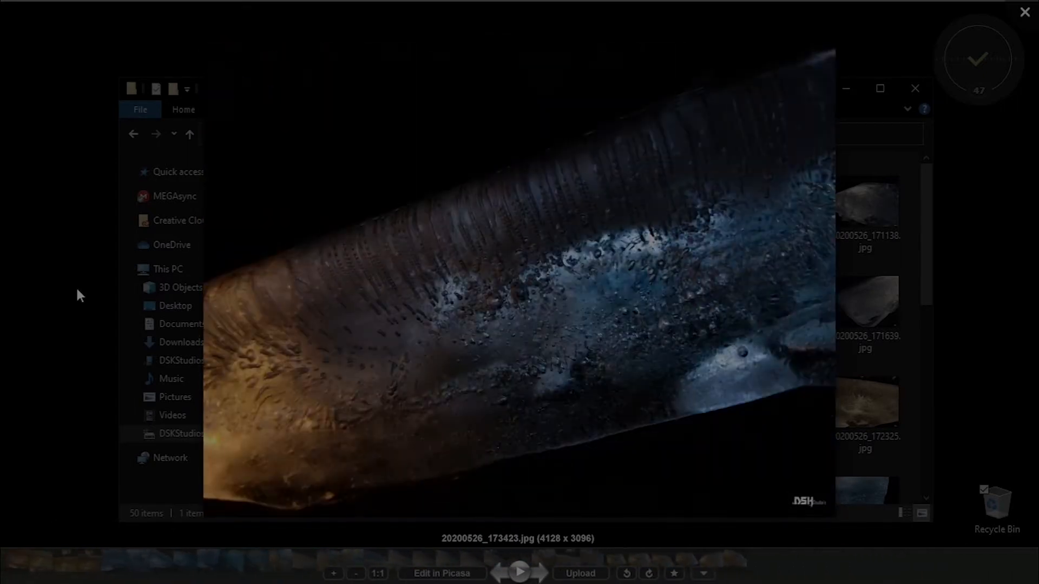
key("Right")
key("Right")
key("Right")
key("Right")
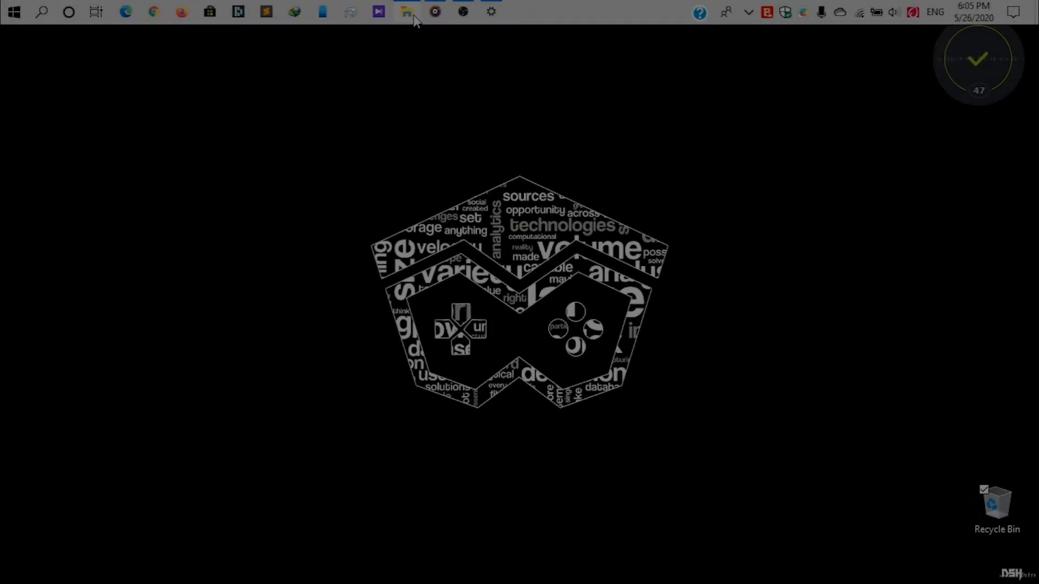
- Open the first photo, 20200526_170723.jpg, from the E1 folder in Picasa Photo Viewer and check its detail up close
left_click(414, 16)
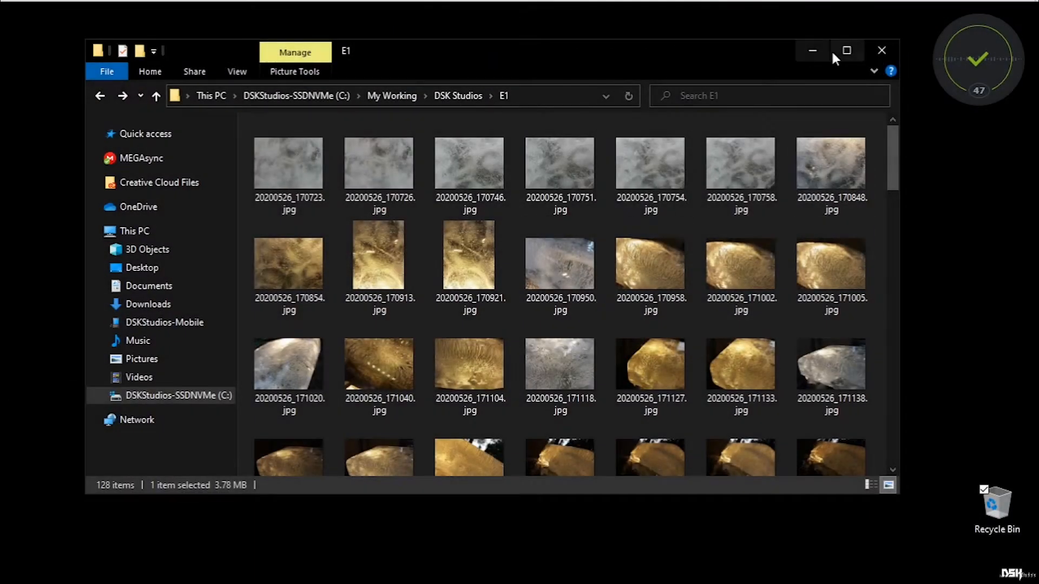
left_click_drag(725, 53, 703, 53)
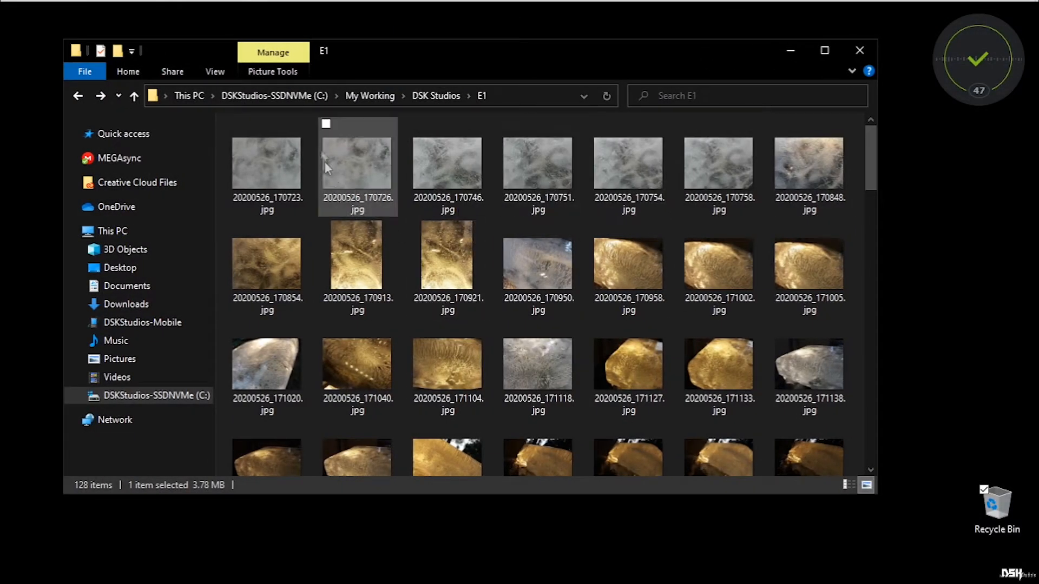
double_click(258, 157)
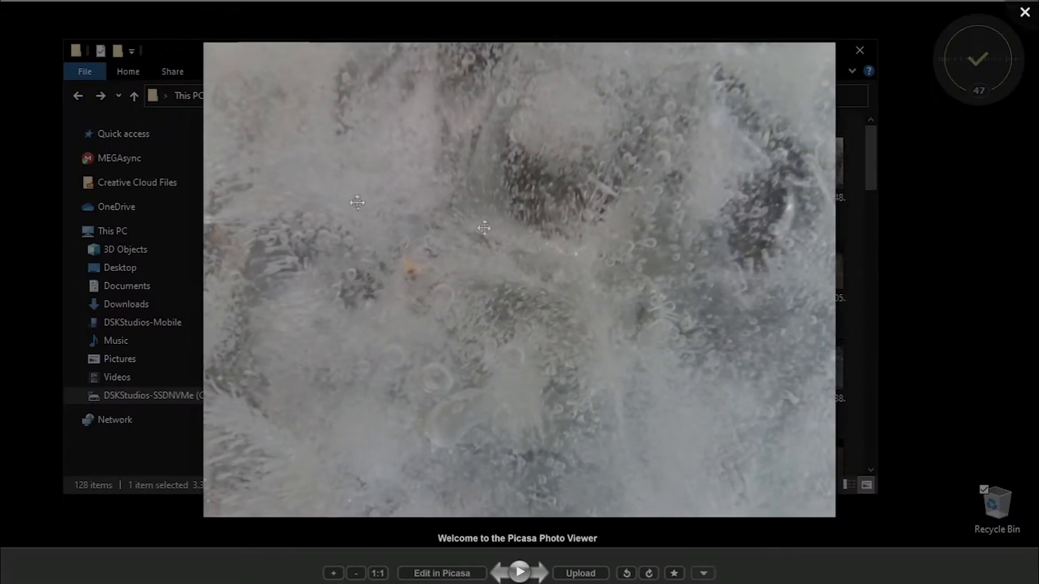
scroll(600, 269, "up", 1)
scroll(599, 268, "up", 2)
scroll(587, 243, "down", 4)
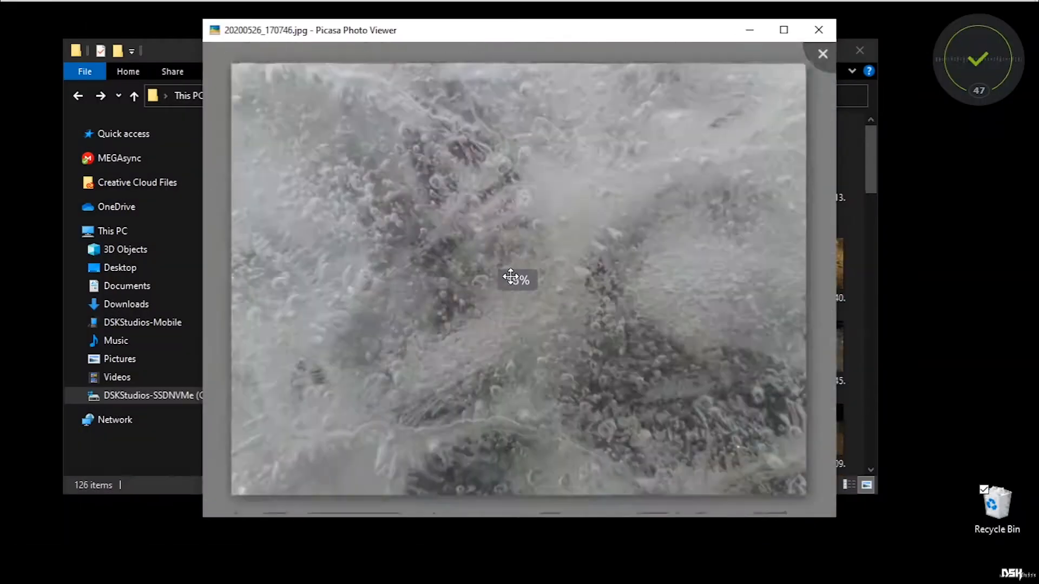
- Check the sharpness of the photos from 20200526_170746.jpg up to 20200526_171225.jpg and delete the weak ones
key("Right")
scroll(453, 325, "up", 2)
key("Delete")
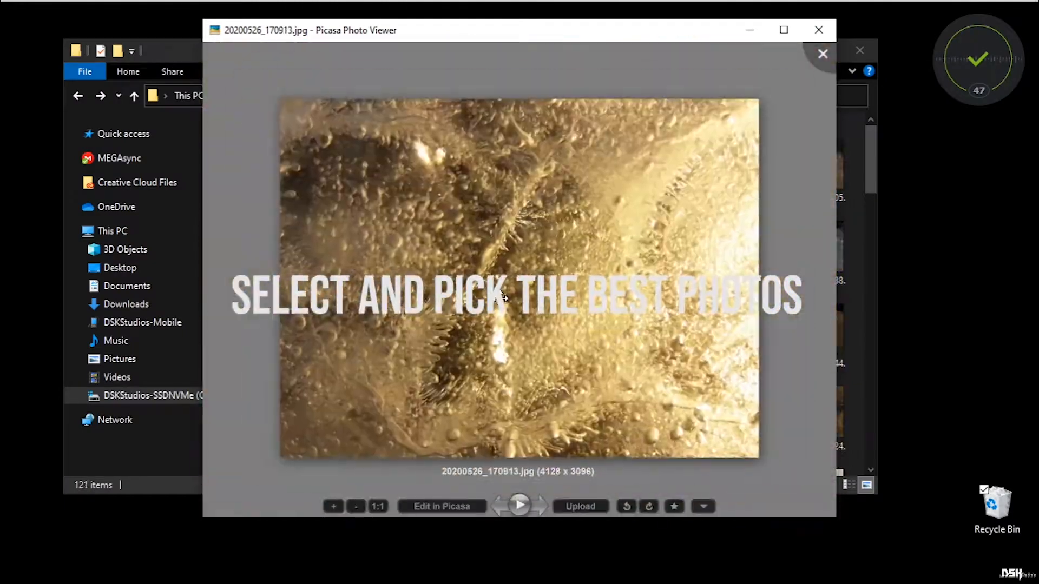
key("Delete")
scroll(331, 157, "up", 3)
key("Delete")
key("Delete")
key("Delete")
scroll(569, 299, "up", 3)
key("Delete")
key("Delete")
key("Delete")
key("Delete")
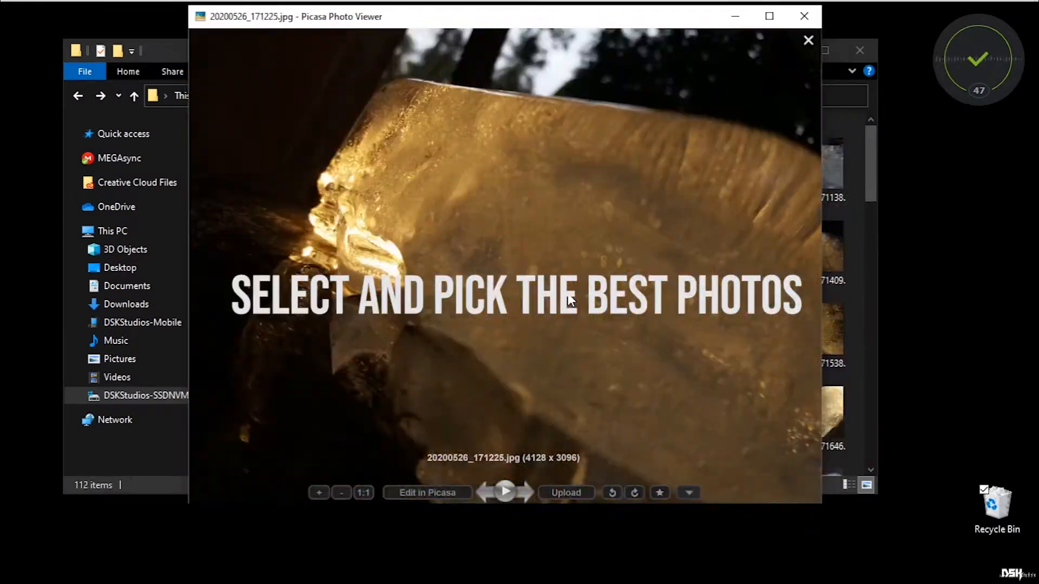
- Continue culling from 20200526_171225.jpg up to 20200526_171543.jpg, deleting the rejected shots
key("Delete")
key("Delete")
key("Delete")
key("Delete")
scroll(568, 299, "up", 3)
key("Delete")
key("Delete")
key("Delete")
key("Delete")
key("Delete")
key("Delete")
scroll(459, 385, "up", 1)
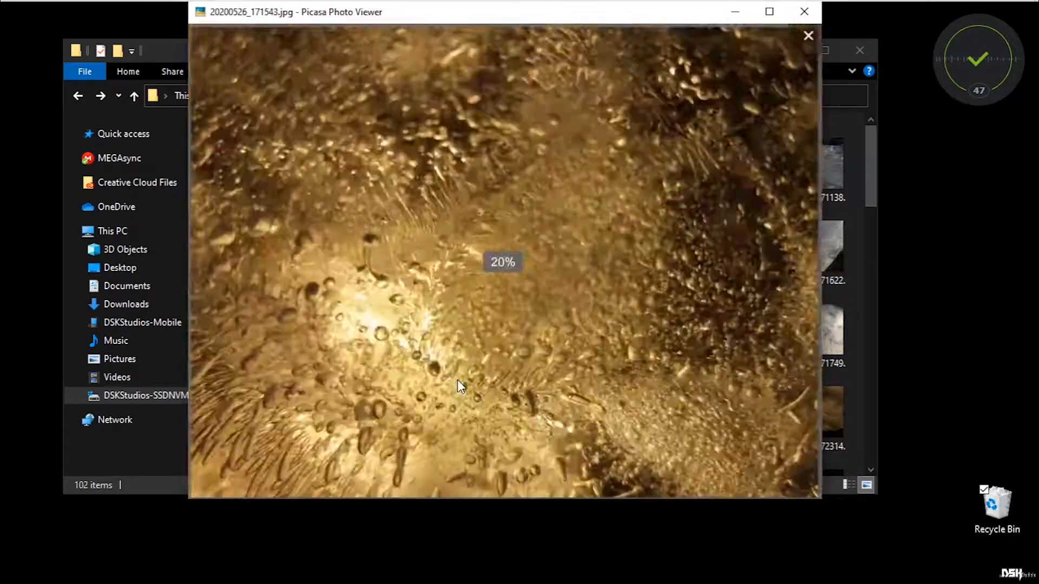
- Inspect the photos from 20200526_171543.jpg up to 20200526_171849.jpg up close and delete the unwanted ones
key("Delete")
scroll(468, 307, "up", 2)
key("Delete")
key("Delete")
key("Delete")
scroll(469, 288, "up", 2)
key("Delete")
key("Delete")
scroll(608, 322, "up", 2)
key("Delete")
scroll(412, 272, "up", 3)
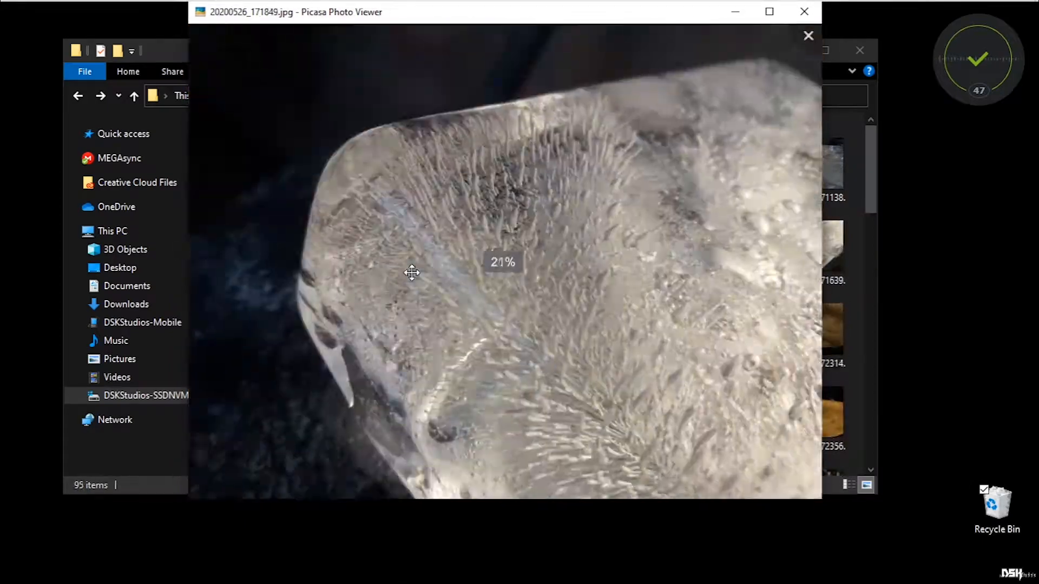
- Examine each photo from 20200526_171849.jpg up to 20200526_172356.jpg and delete the weaker shots
key("Delete")
scroll(423, 259, "up", 1)
key("Delete")
scroll(475, 135, "up", 2)
key("Delete")
scroll(554, 216, "up", 1)
key("Delete")
scroll(633, 264, "up", 2)
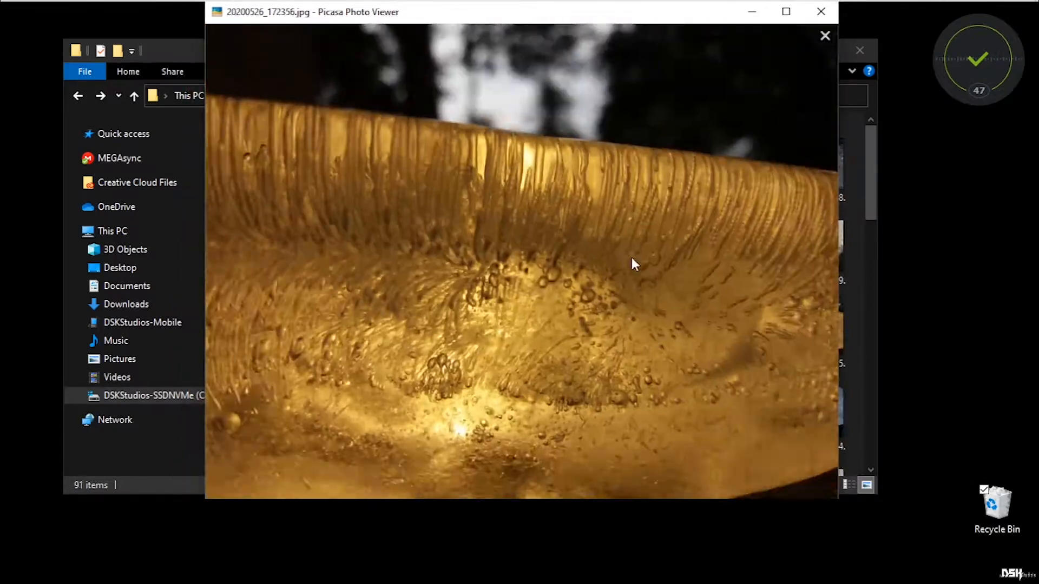
- Compare the remaining photos from 20200526_172356.jpg up to 20200526_173730.jpg at close range and delete all but the best
key("Delete")
scroll(607, 252, "up", 3)
key("Left")
key("Right")
key("Delete")
key("Delete")
key("Delete")
scroll(687, 104, "up", 2)
key("Delete")
key("Delete")
scroll(608, 208, "up", 2)
key("Delete")
scroll(554, 300, "up", 2)
key("Delete")
scroll(498, 296, "up", 2)
key("Delete")
scroll(738, 175, "up", 2)
key("Delete")
scroll(684, 197, "up", 2)
key("Delete")
scroll(708, 285, "up", 2)
key("Delete")
key("Delete")
key("Delete")
key("Delete")
key("Delete")
scroll(661, 279, "down", 2)
key("Delete")
key("Delete")
key("Delete")
scroll(539, 308, "up", 2)
key("Delete")
key("Delete")
scroll(539, 311, "up", 2)
key("Delete")
scroll(563, 249, "up", 2)
key("Delete")
scroll(617, 241, "up", 2)
key("Delete")
key("Delete")
scroll(616, 241, "down", 2)
key("Delete")
key("Delete")
key("Delete")
key("Delete")
key("Delete")
key("Delete")
key("Delete")
key("Delete")
key("Delete")
key("Delete")
key("Delete")
key("Delete")
key("Delete")
key("Delete")
key("Delete")
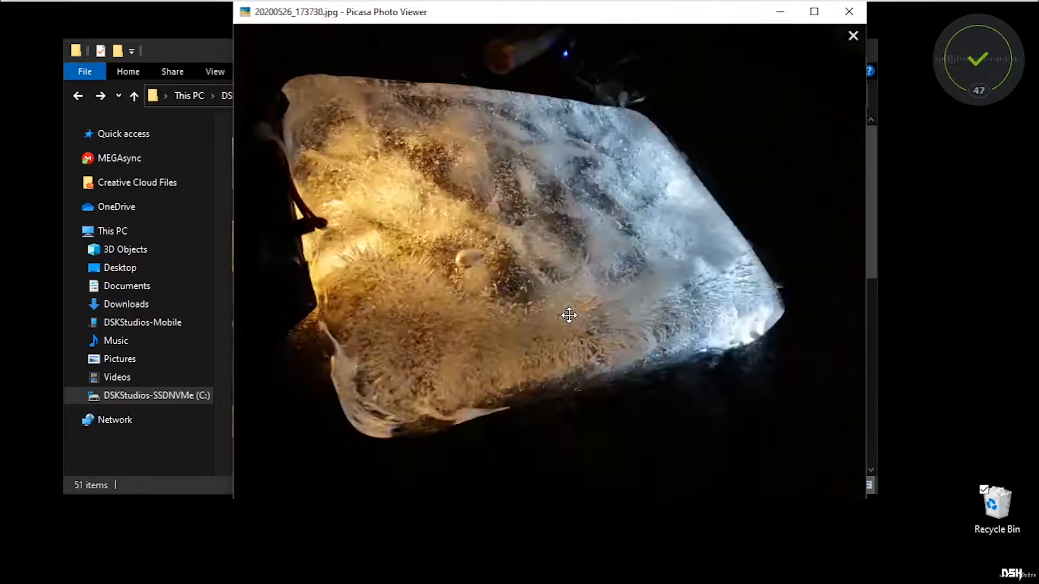
scroll(528, 144, "down", 2)
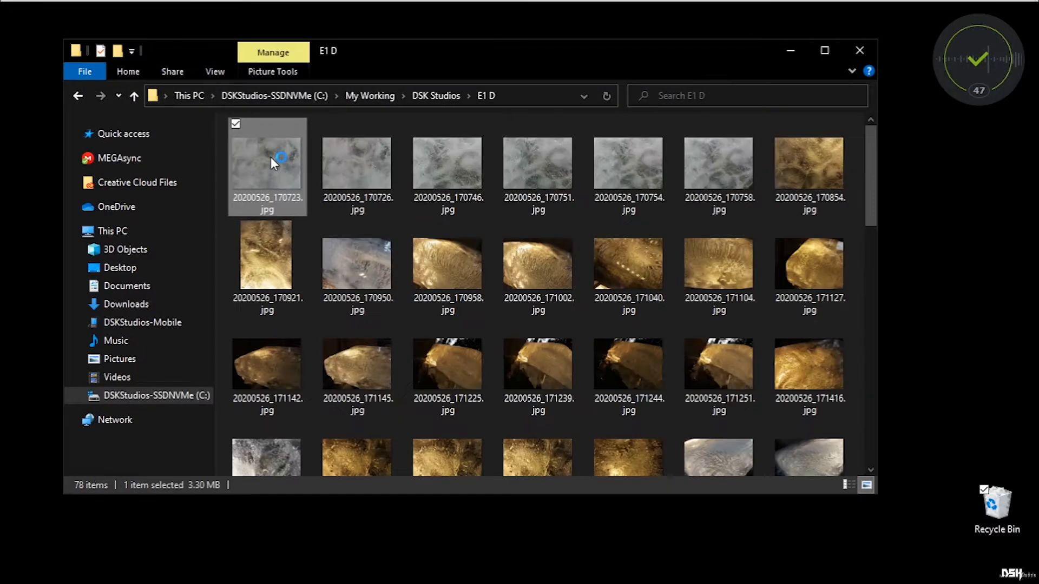
- Open 20200526_170723.jpg from the E1 D folder and browse through that folder's photos
double_click(270, 157)
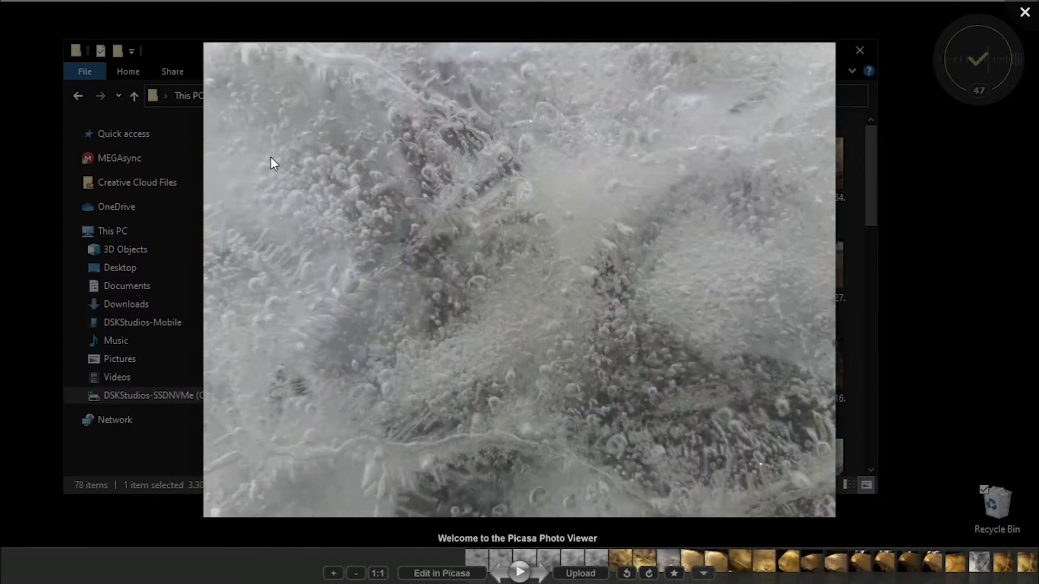
key("Right")
key("Right")
key("Right")
key("Right")
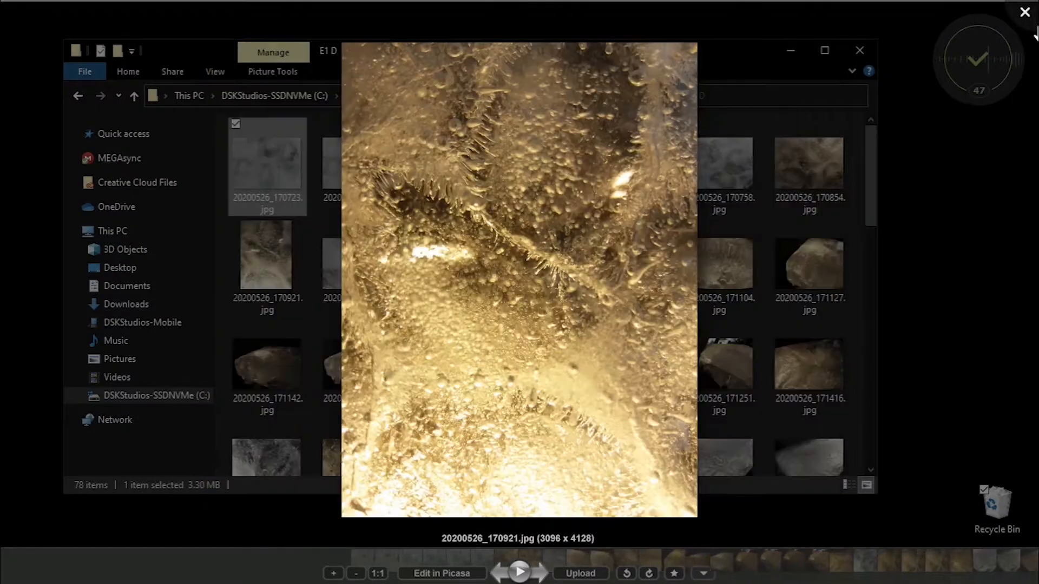
key("Right")
key("Right")
key("Right")
key("Right")
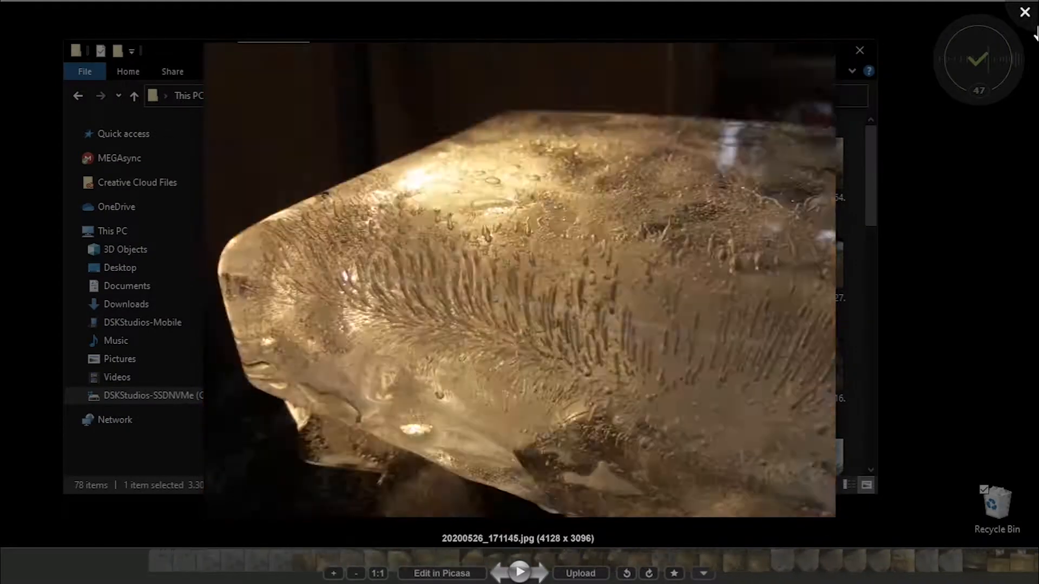
key("Right")
key("Right")
key("Right")
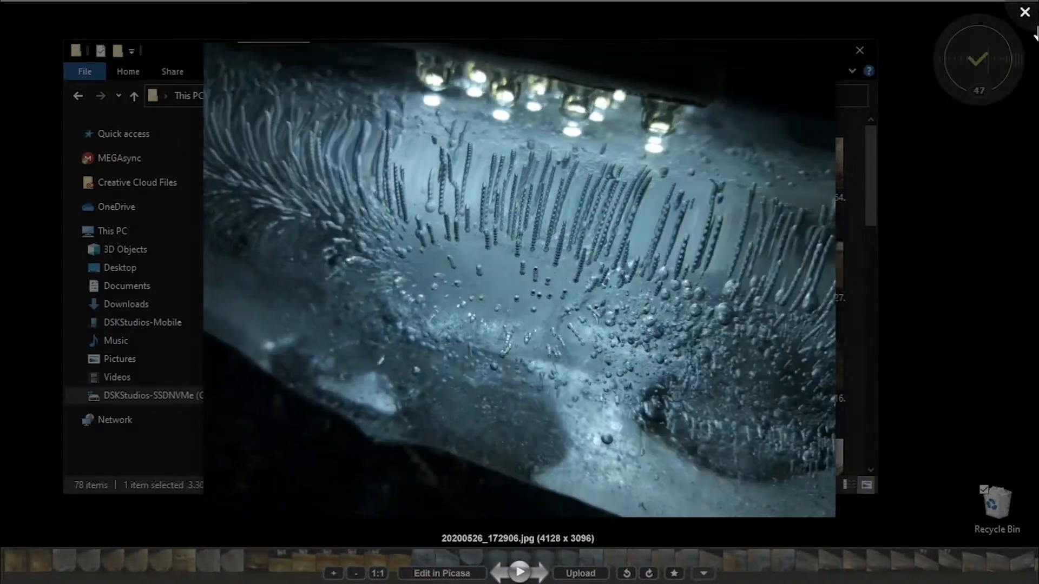
key("Right")
key("Right")
key("Right")
key("Right")
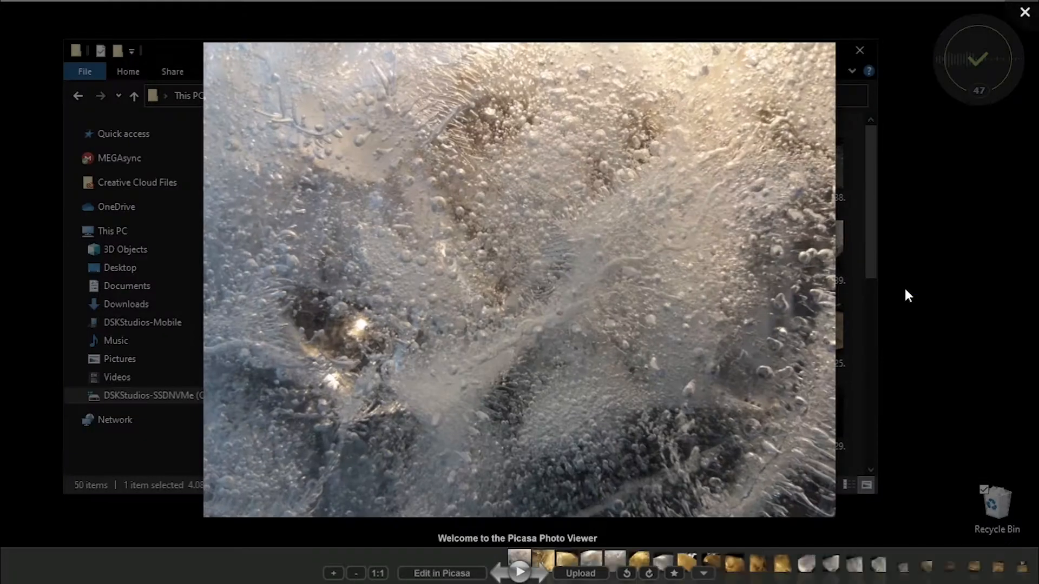
- Browse the photos from 20200526_170848.jpg through 20200526_173744.jpg one by one, and close the photo viewer
key("Right")
key("Right")
key("Right")
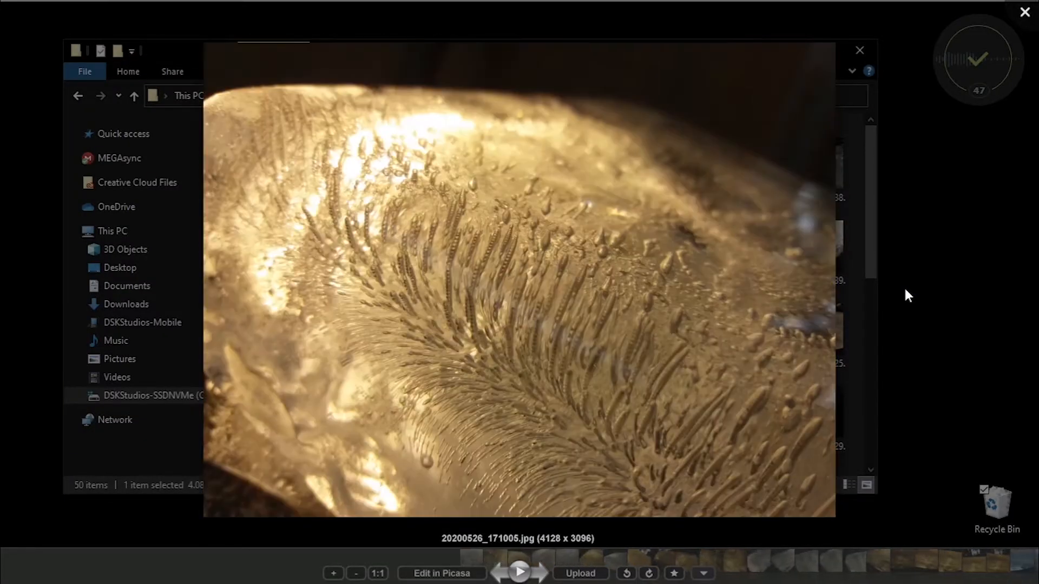
key("Right")
key("Right")
key("Right")
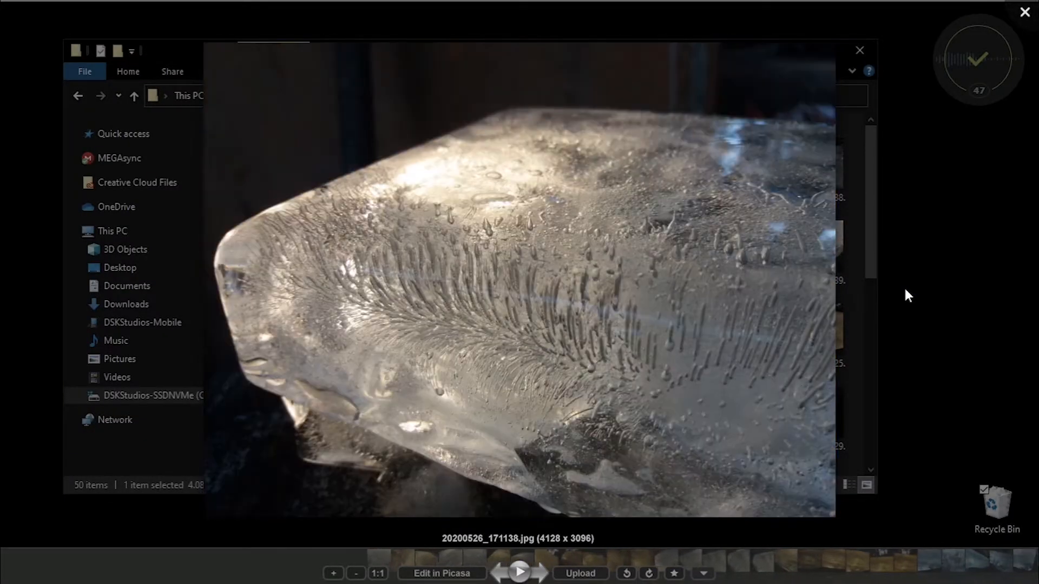
key("Right")
key("Right")
key("Right")
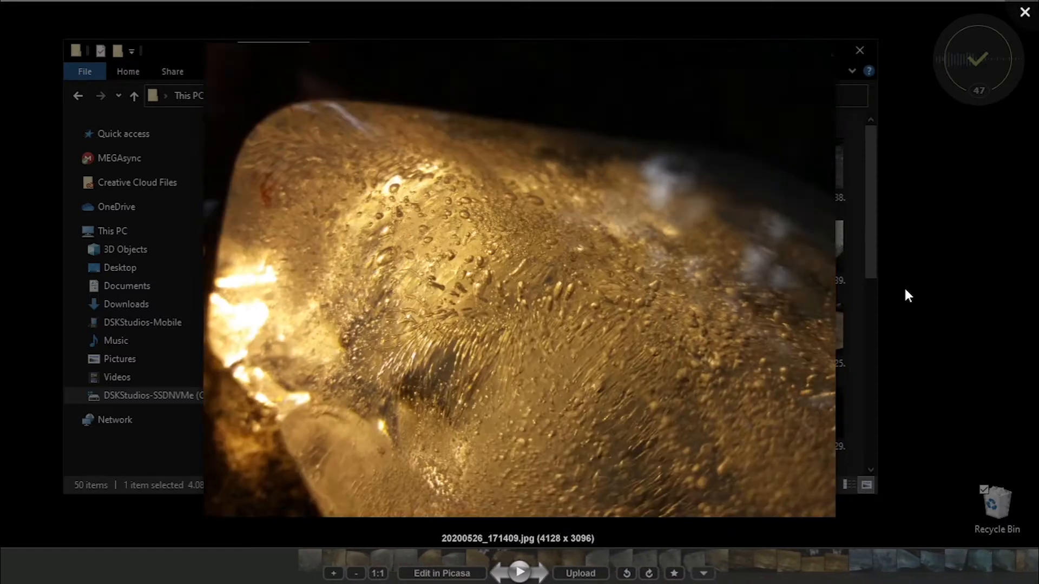
key("Right")
key("Right")
key("Right")
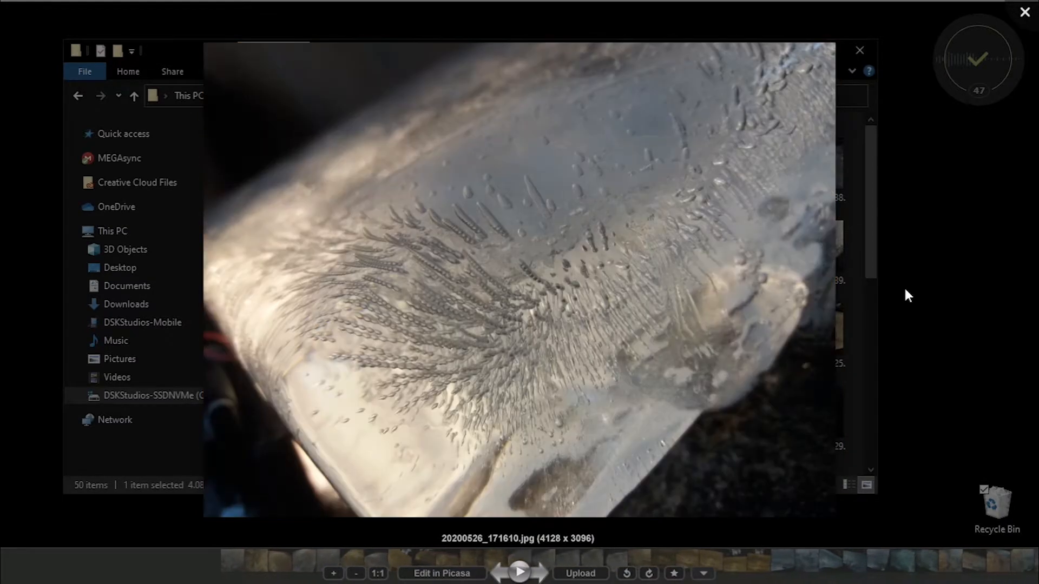
key("Right")
key("Right")
key("Right")
key("Right")
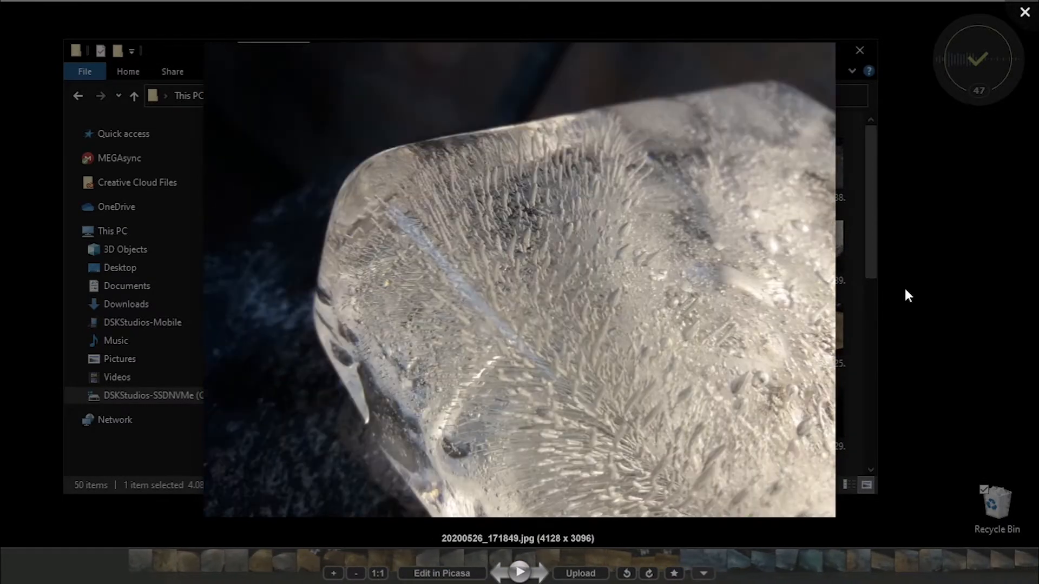
key("Right")
key("Right")
key("Right")
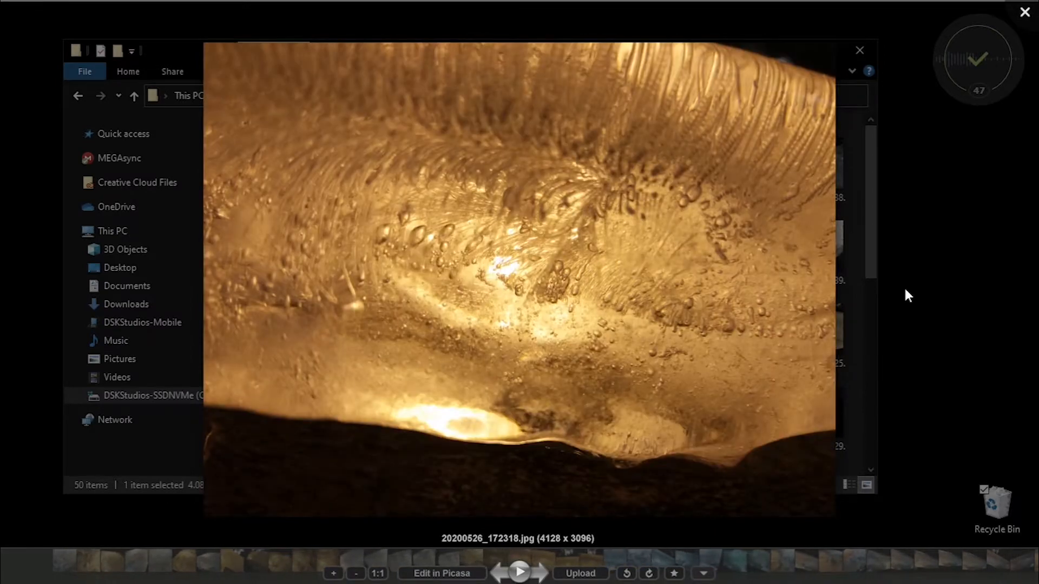
key("Right")
key("Right")
key("Right")
key("Right")
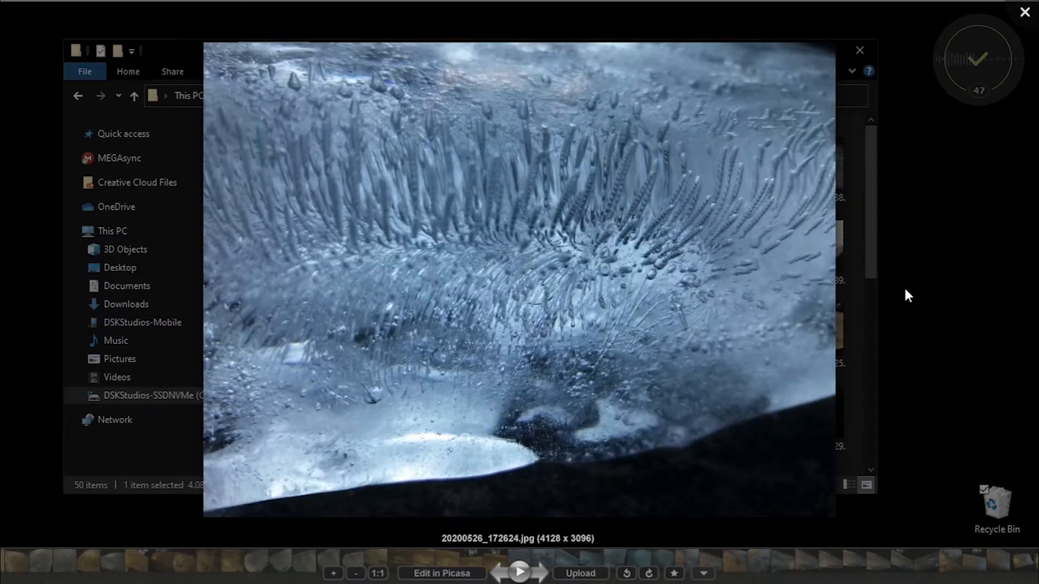
key("Right")
key("Right")
key("Right")
key("Right")
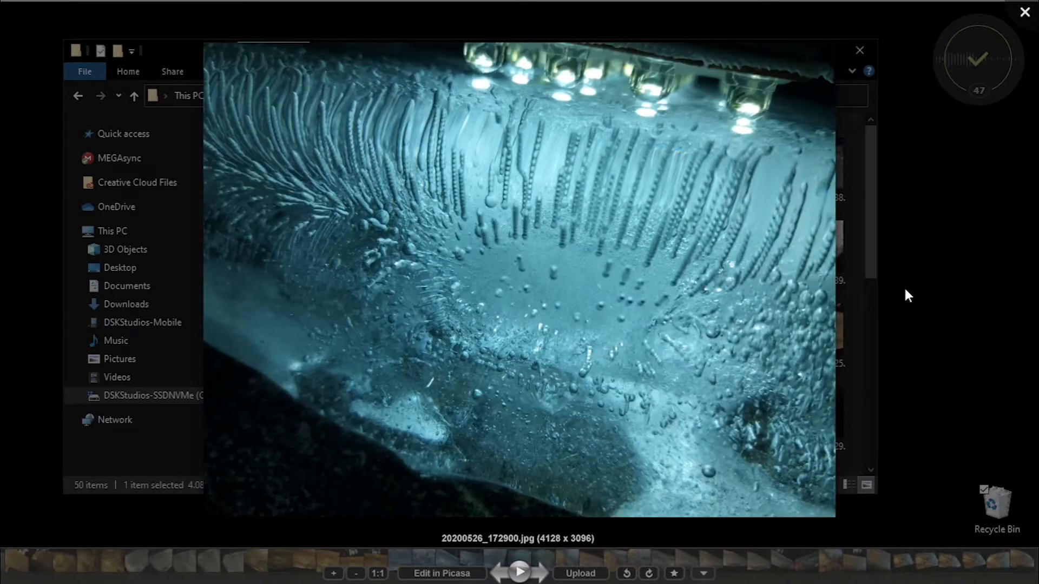
key("Right")
key("Right")
key("Right")
key("Right")
key("Right")
key("Right")
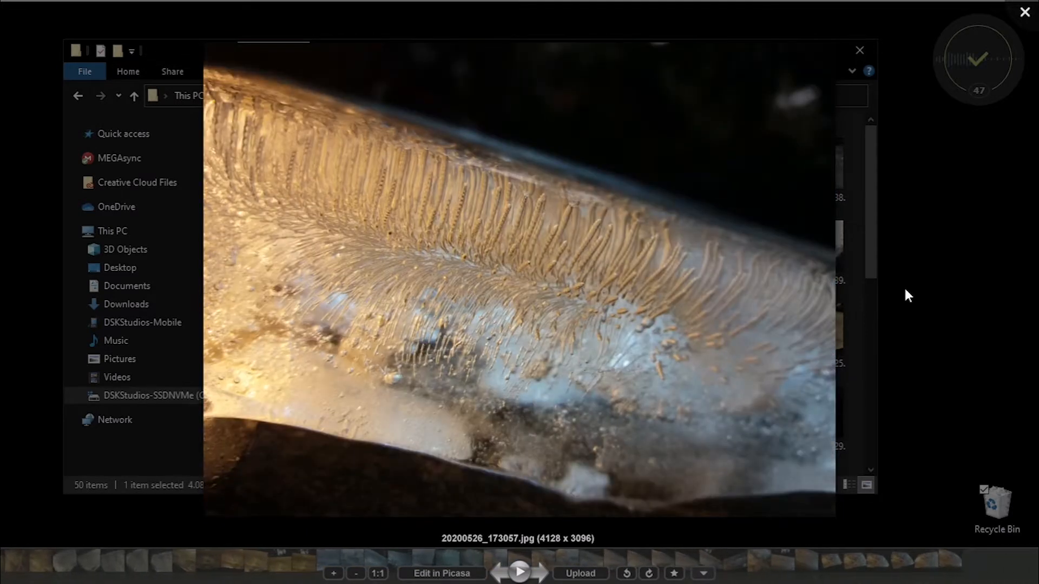
key("Right")
key("Right")
key("Right")
key("Right")
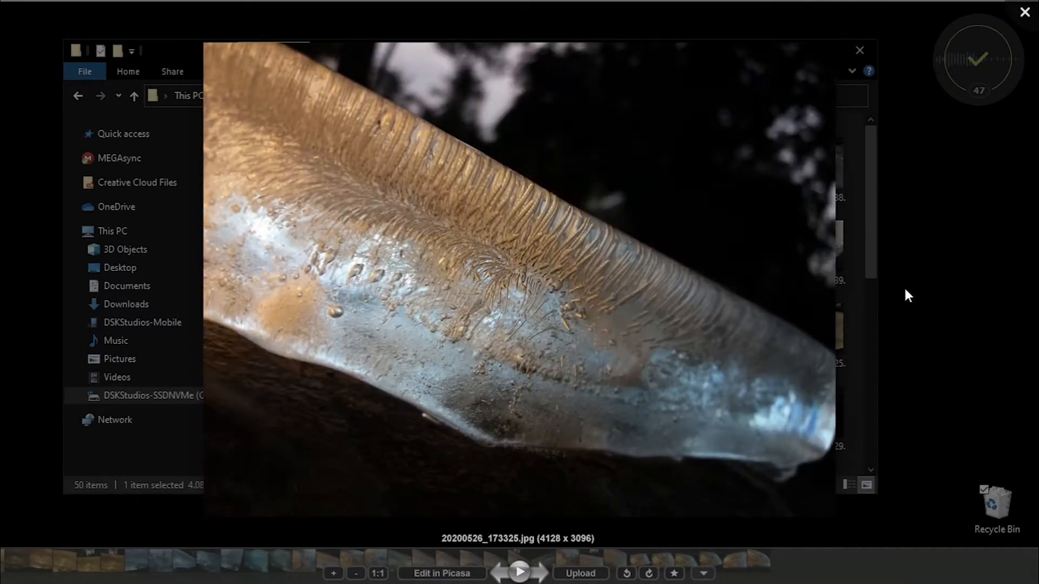
key("Right")
key("Right")
key("Right")
key("Right")
key("Right")
key("Right")
key("Right")
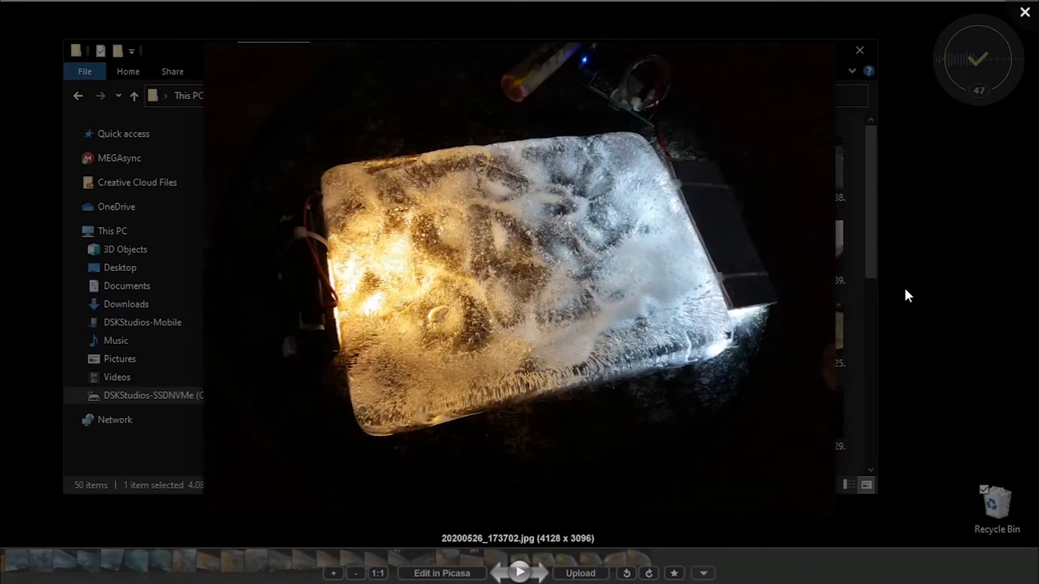
key("Right")
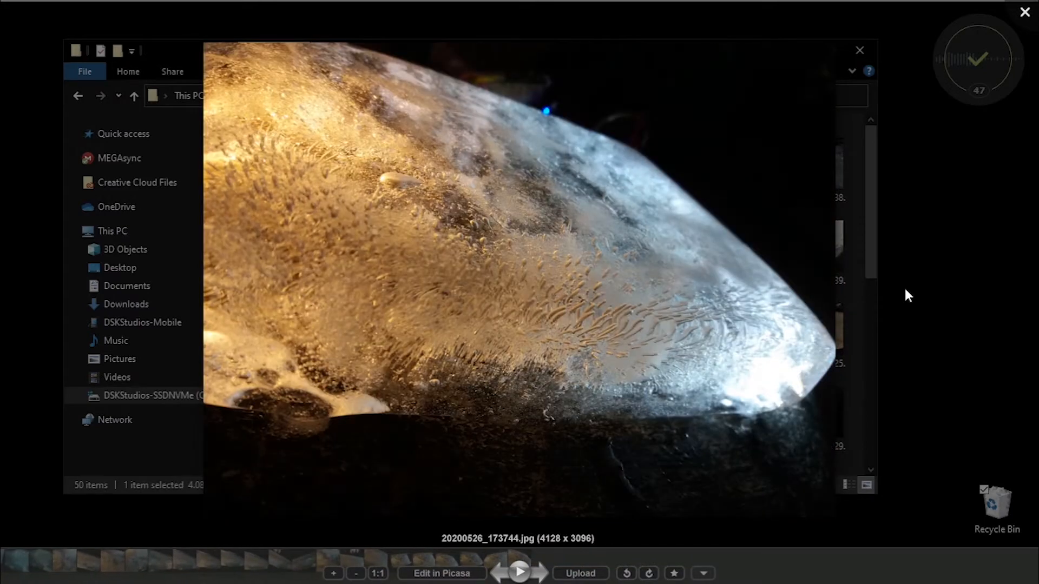
key("Escape")
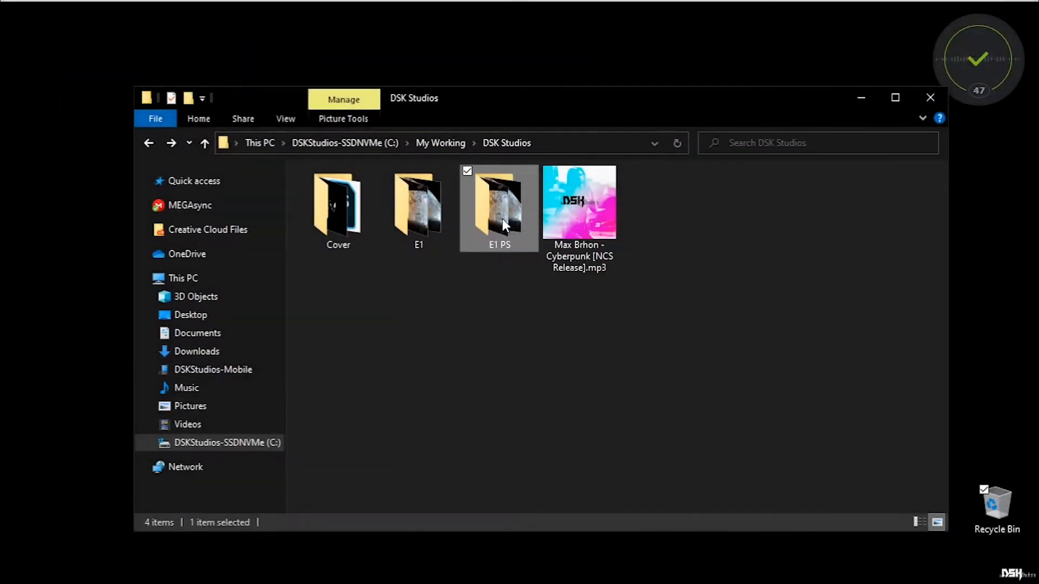
- Open the E1 PS folder in a maximized window and rotate 20200526_170913.jpg to the right
double_click(502, 219)
left_click(895, 97)
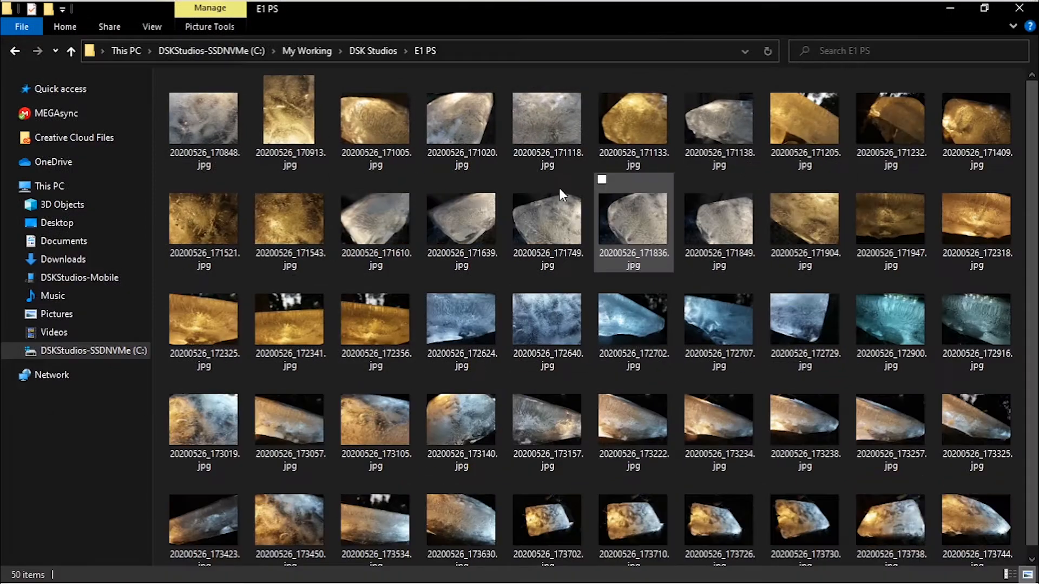
right_click(305, 140)
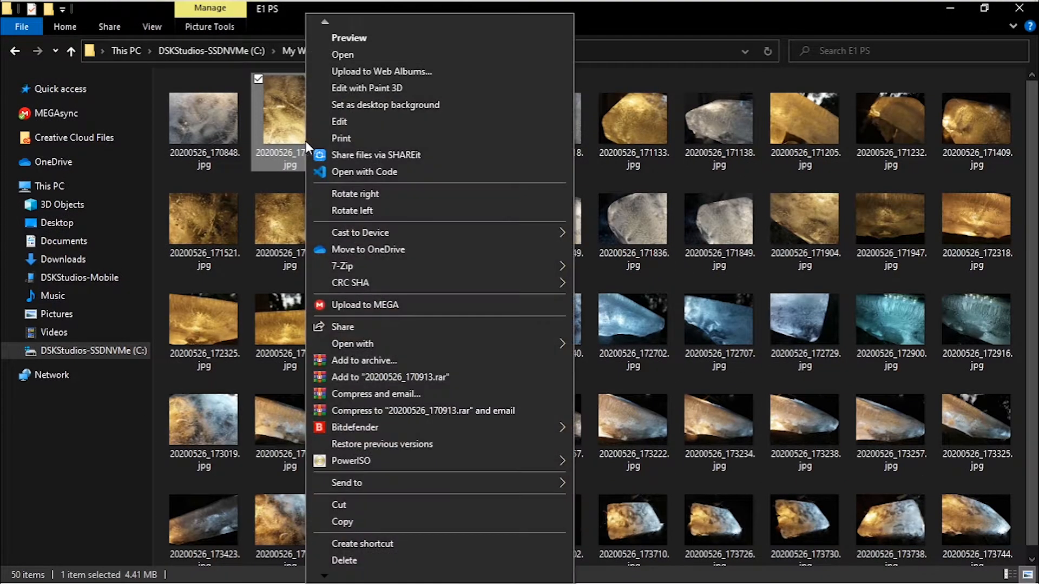
left_click(476, 197)
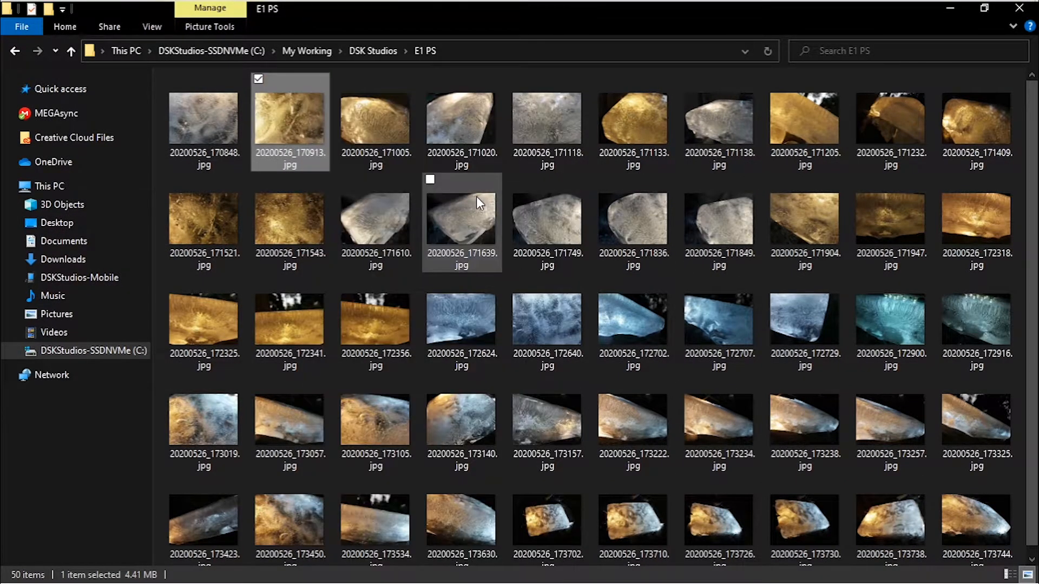
- Restore and minimize the E1 PS folder window, and launch Adobe Photoshop 2020
scroll(798, 318, "down", 1)
scroll(799, 318, "up", 1)
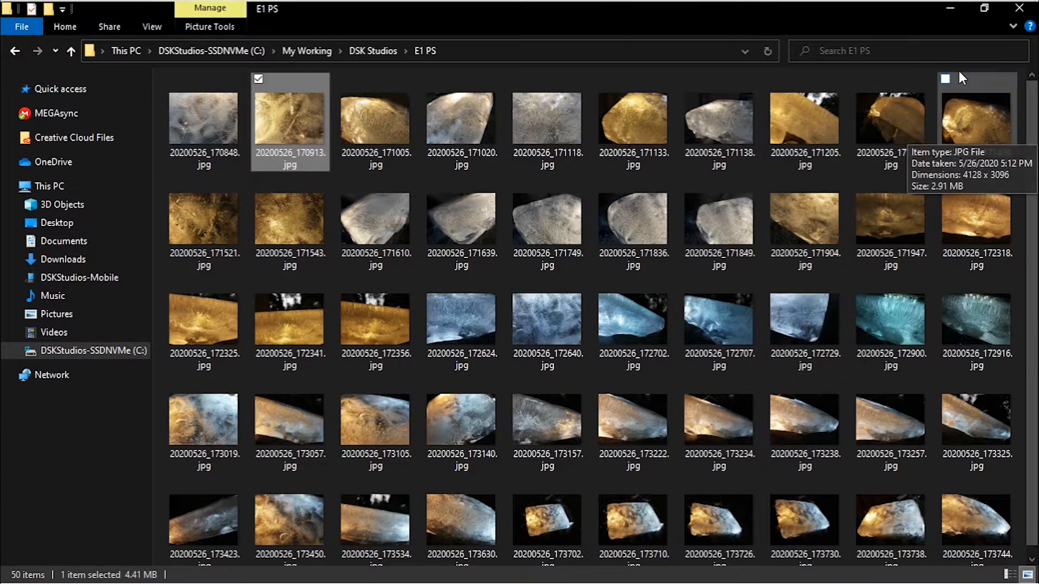
left_click(980, 13)
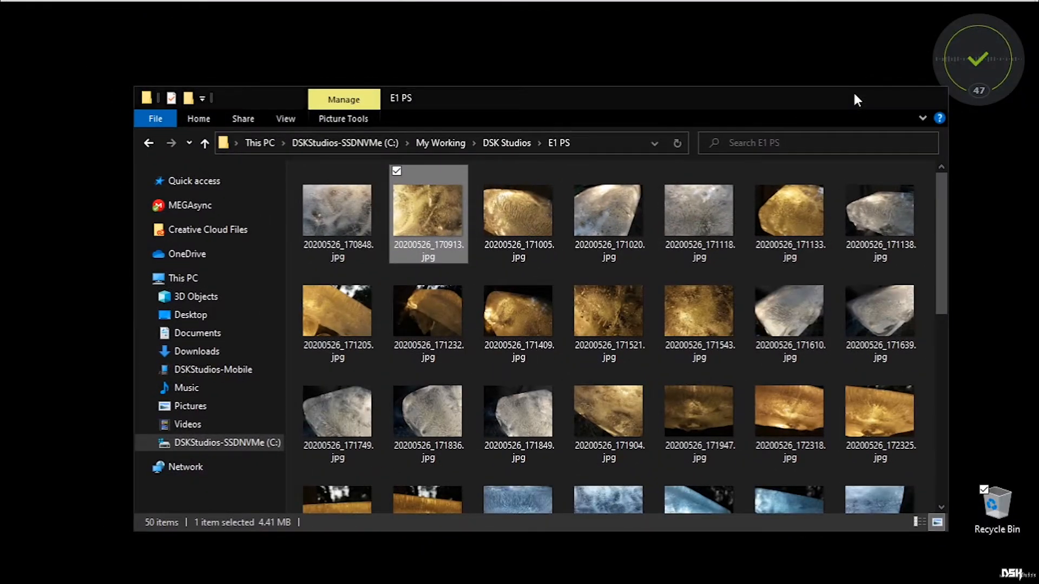
left_click(860, 97)
left_click(6, 9)
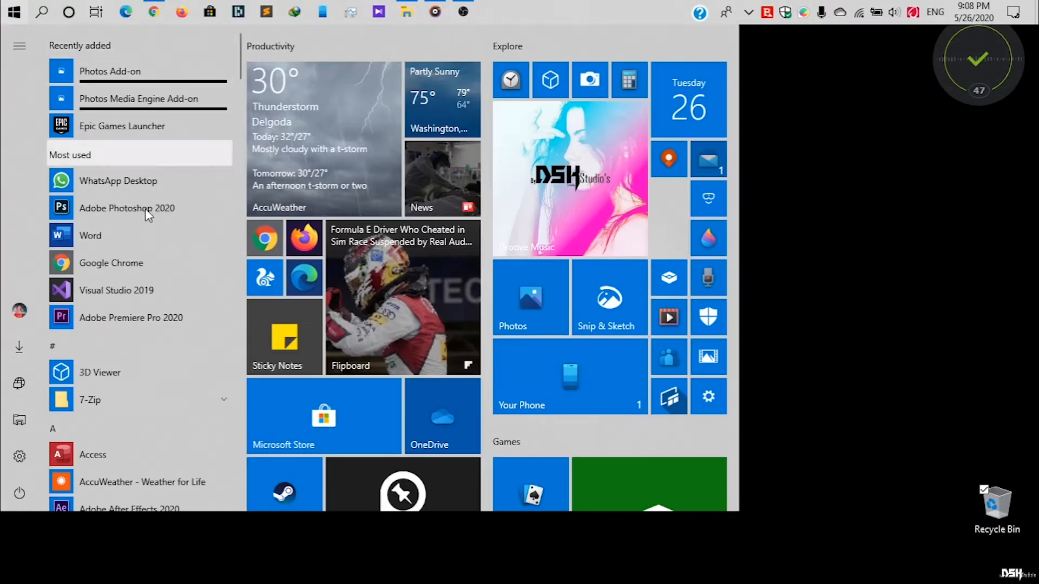
left_click(166, 211)
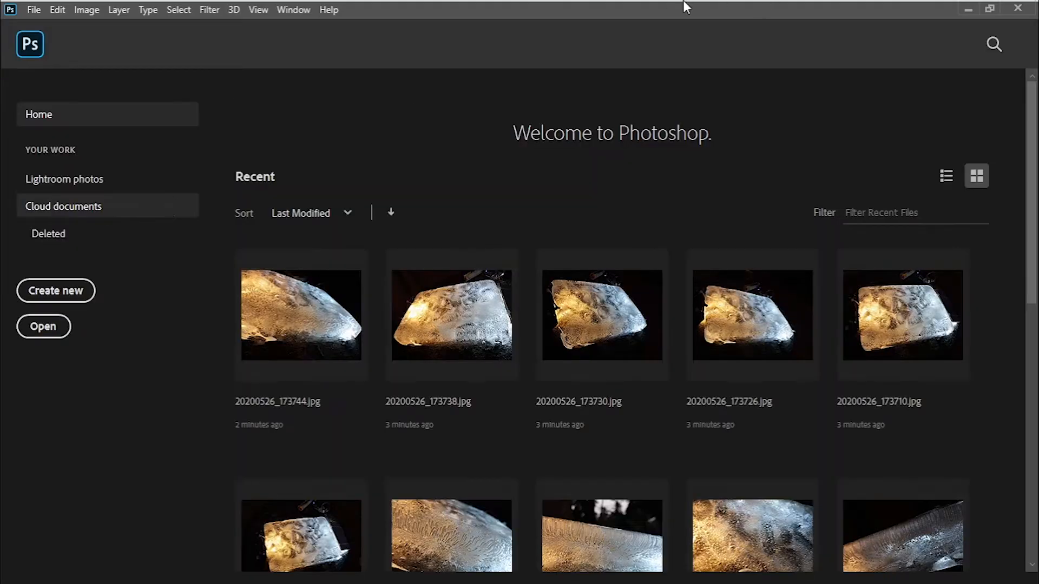
- Bring back the E1 PS folder window and open all of its photos in Photoshop
mouse_move(563, 6)
left_click(405, 11)
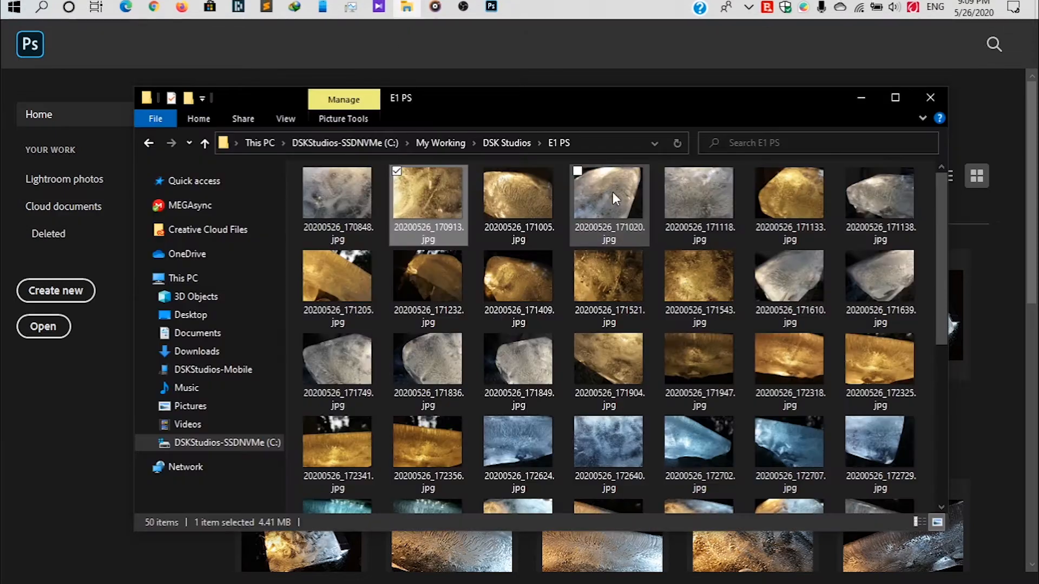
left_click(355, 183)
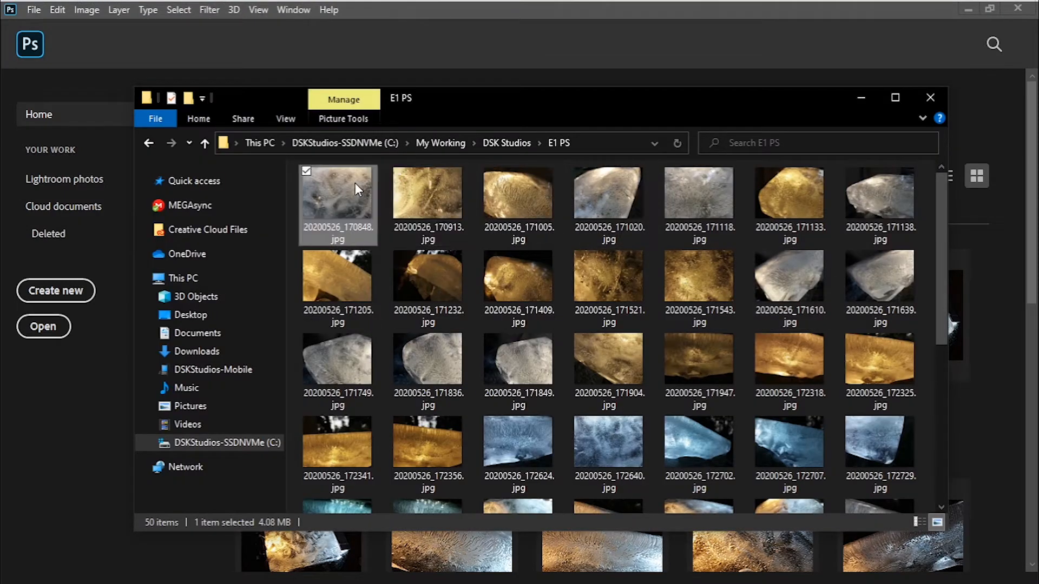
left_click_drag(471, 99, 515, 135)
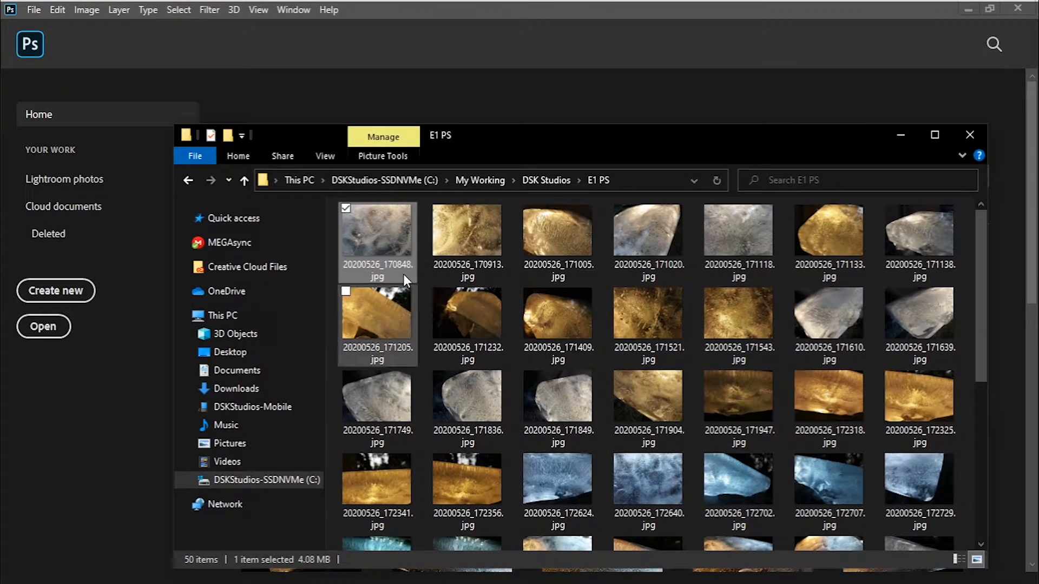
key("ctrl+a")
left_click_drag(403, 244, 789, 124)
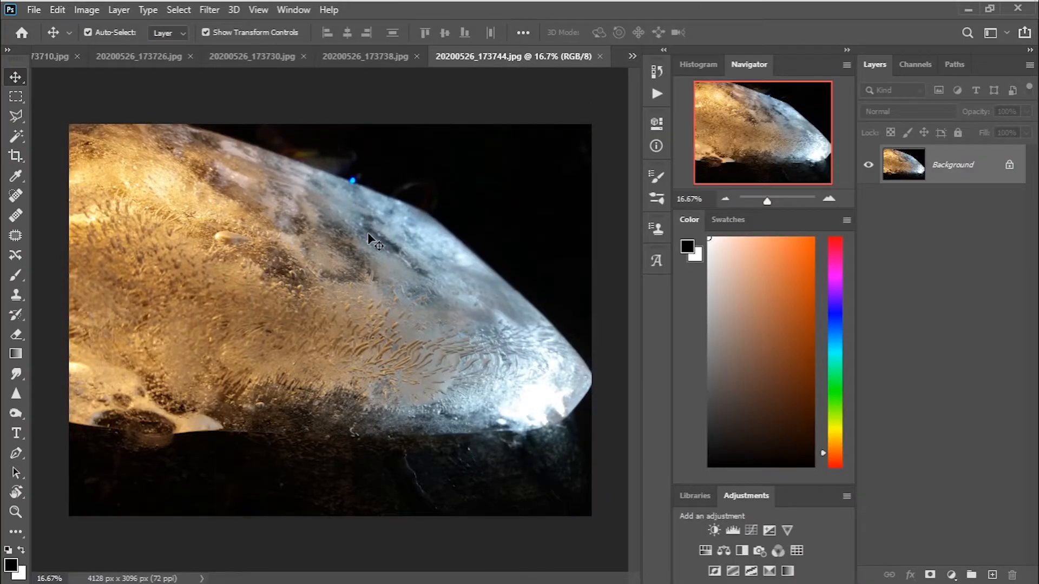
- Switch to the 20200526_170848.jpg document and duplicate its Background layer
left_click(632, 57)
left_click(670, 26)
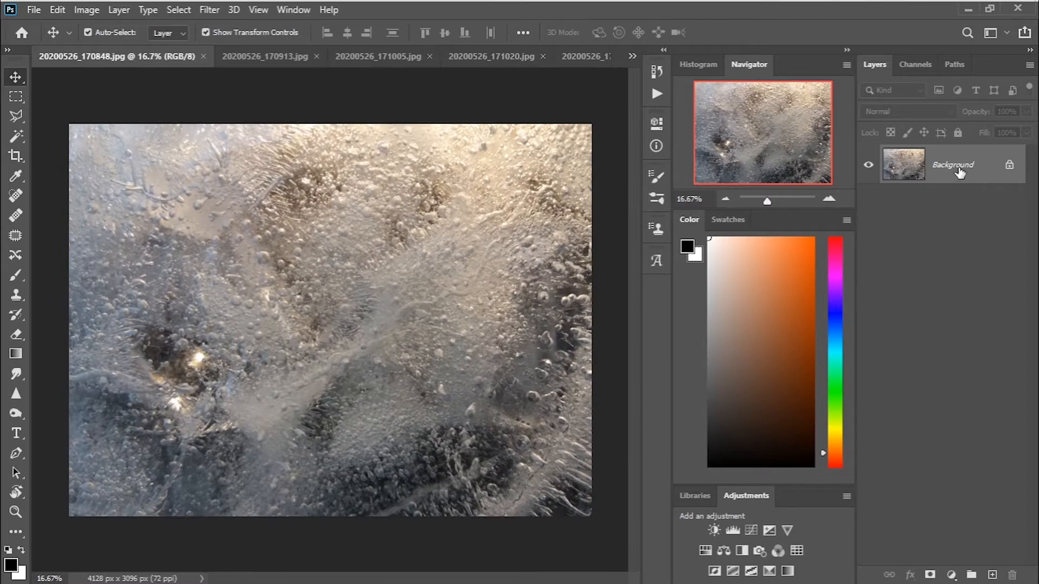
key("ctrl+j")
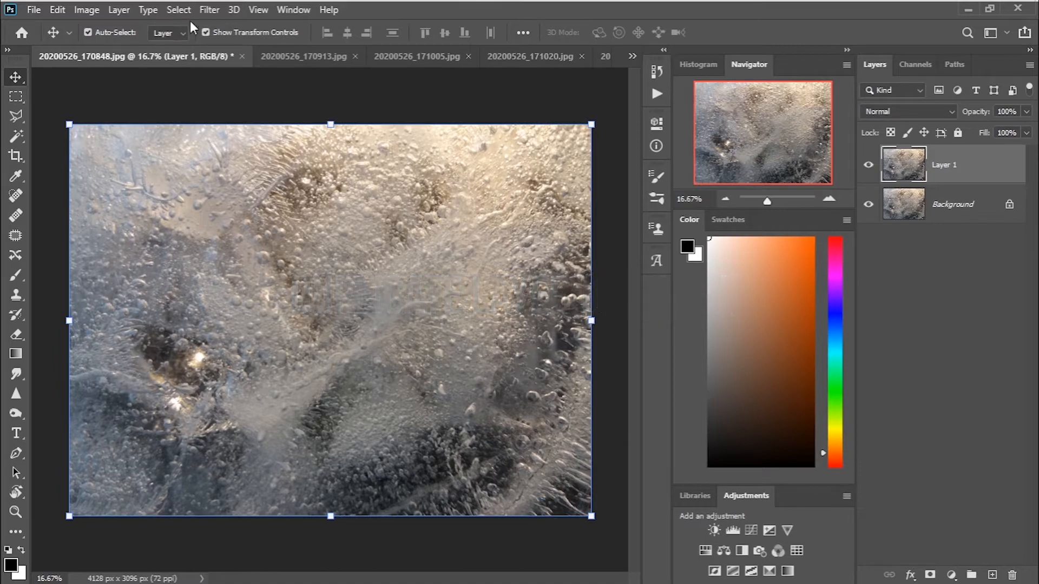
- Open the Camera Raw Filter on the duplicated layer and set Temperature to -6, Tint to +1 and Exposure to -0.15
left_click(210, 10)
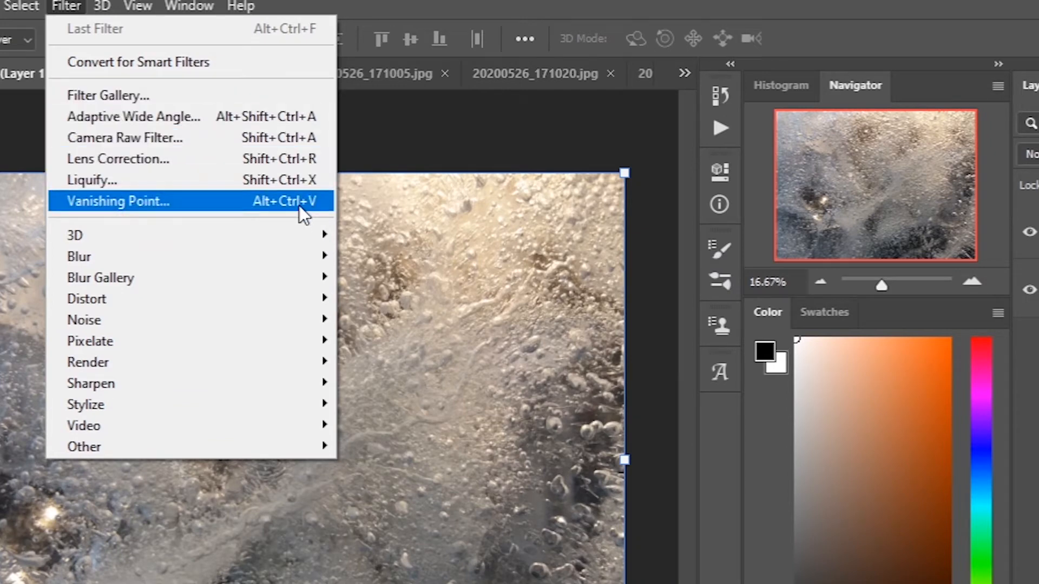
left_click(214, 138)
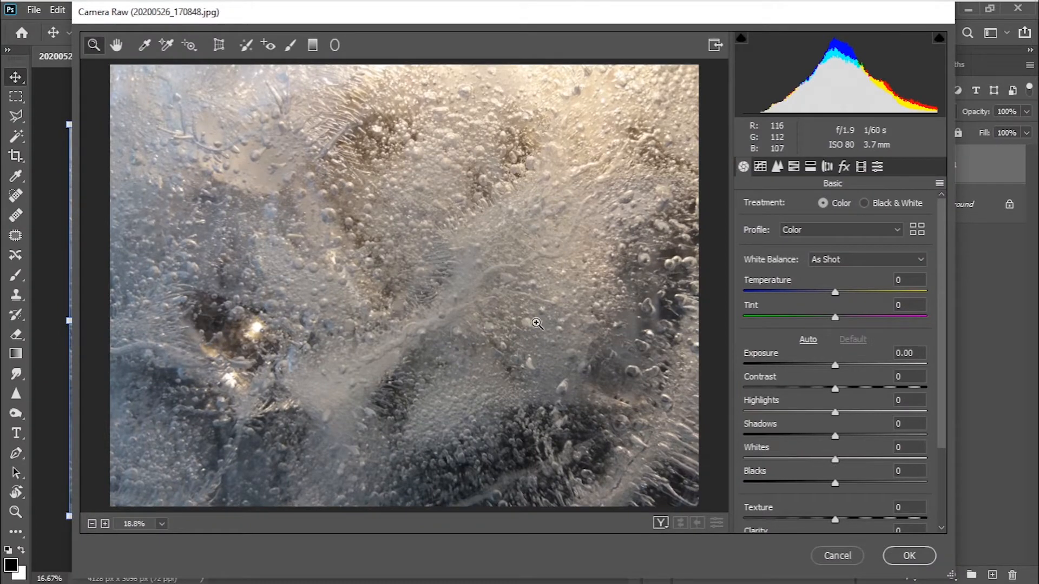
scroll(842, 453, "down", 2)
scroll(842, 457, "up", 2)
left_click_drag(835, 293, 832, 329)
scroll(836, 325, "down", 1)
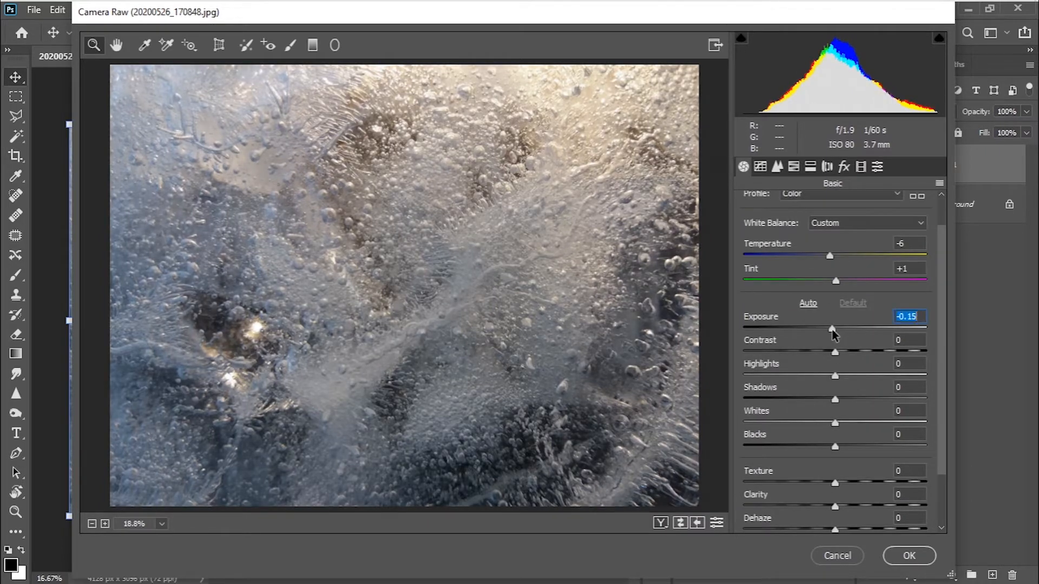
- Set the parametric tone curve to Highlights +4, Lights +3, Darks -6 and Shadows -13, and apply the Camera Raw Filter
scroll(835, 487, "down", 2)
mouse_move(836, 447)
left_mouse_down()
mouse_move(826, 447)
mouse_move(838, 452)
left_mouse_up()
left_click(760, 166)
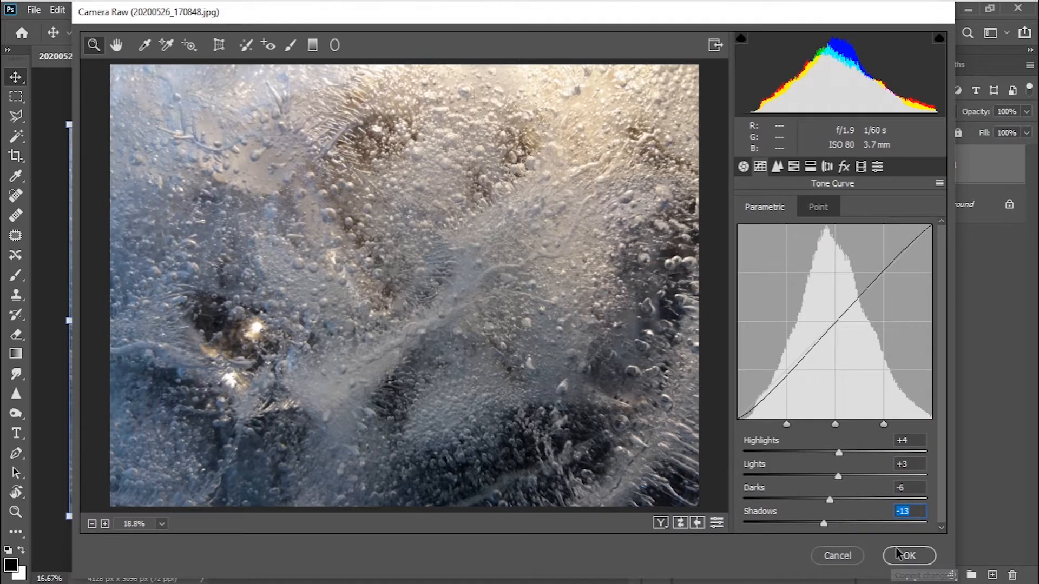
left_click(908, 556)
- Apply a Curves adjustment to the duplicated layer with a midpoint at input 125, output 122, and slightly lowered dark tones
key("ctrl+m")
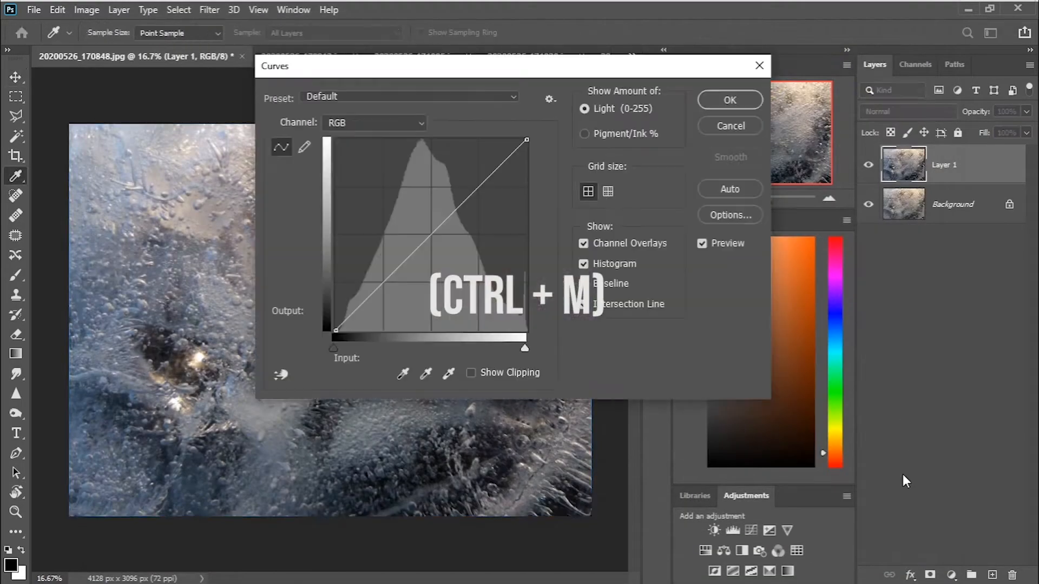
left_click_drag(516, 58, 827, 151)
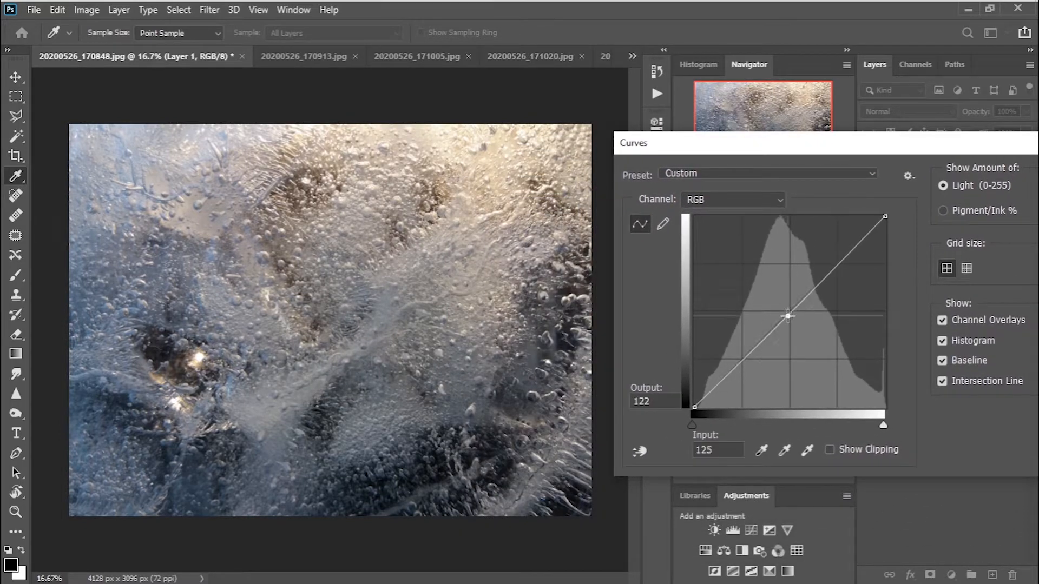
left_click_drag(743, 361, 742, 372)
left_click_drag(973, 147, 872, 168)
left_click(989, 191)
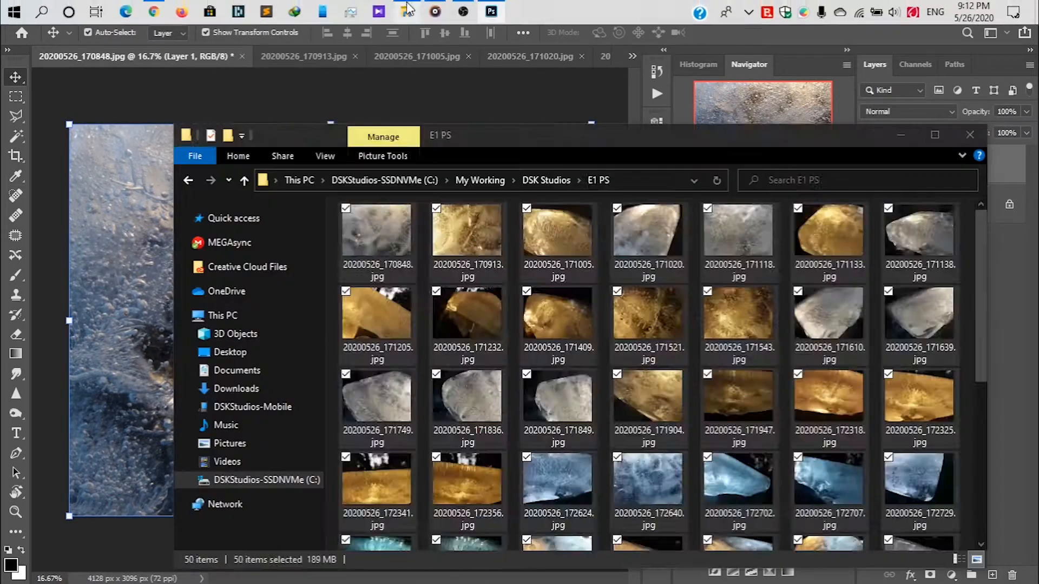
- Place the DSK Studio's logo as a small watermark in the photo's lower-right corner and fit the image in view
left_click_drag(377, 238, 732, 22)
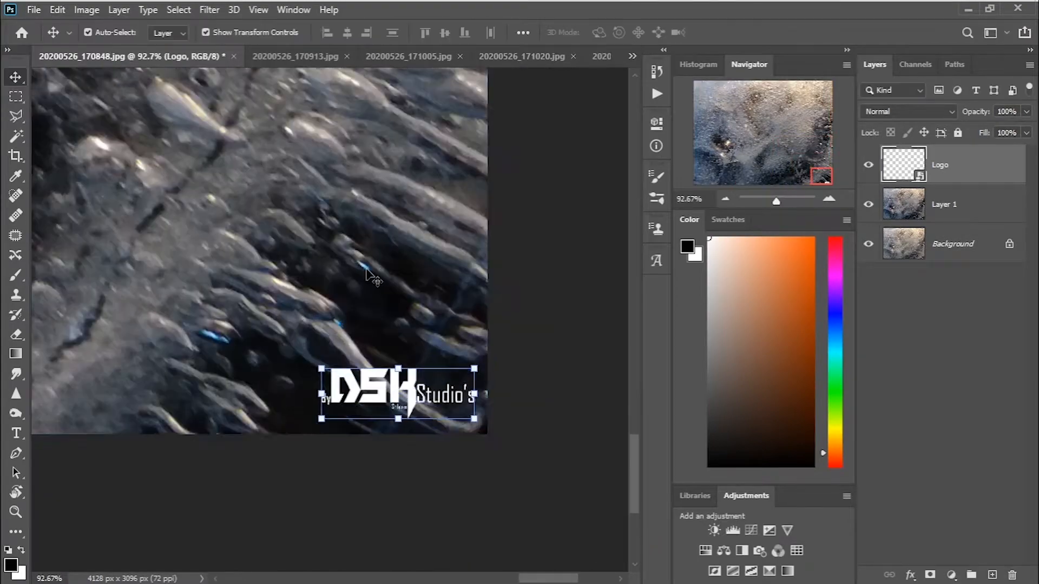
key("ctrl+0")
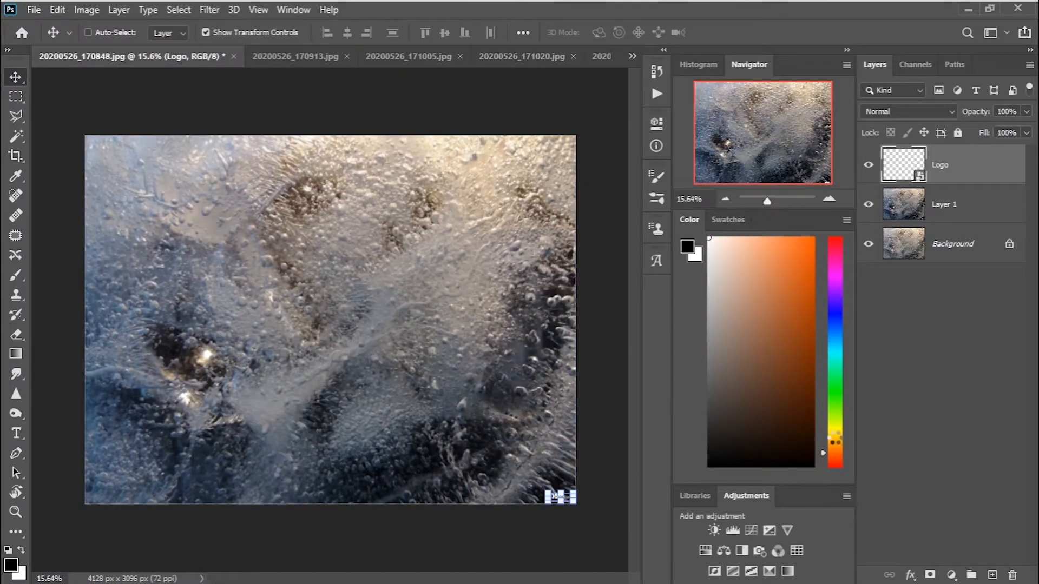
- Compare the photo before and after the edit by toggling Layer 1's visibility, leaving the layer shown
left_click(918, 363)
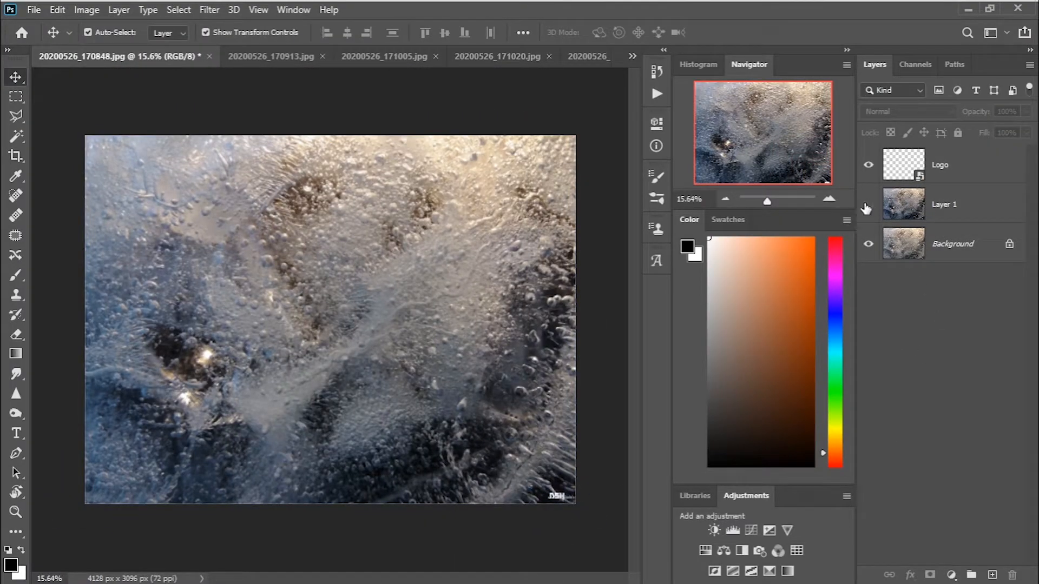
left_click(867, 205)
left_click(867, 206)
left_click(866, 207)
left_click(868, 207)
- Flatten the Logo, Layer 1 and Background layers into a single image
left_click(976, 211)
right_click(976, 212)
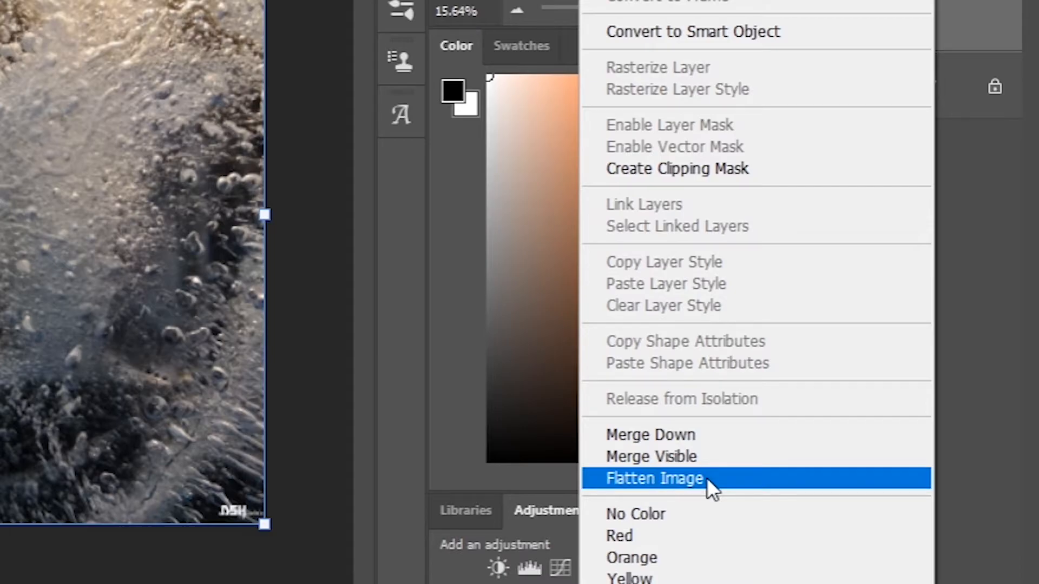
left_click(754, 479)
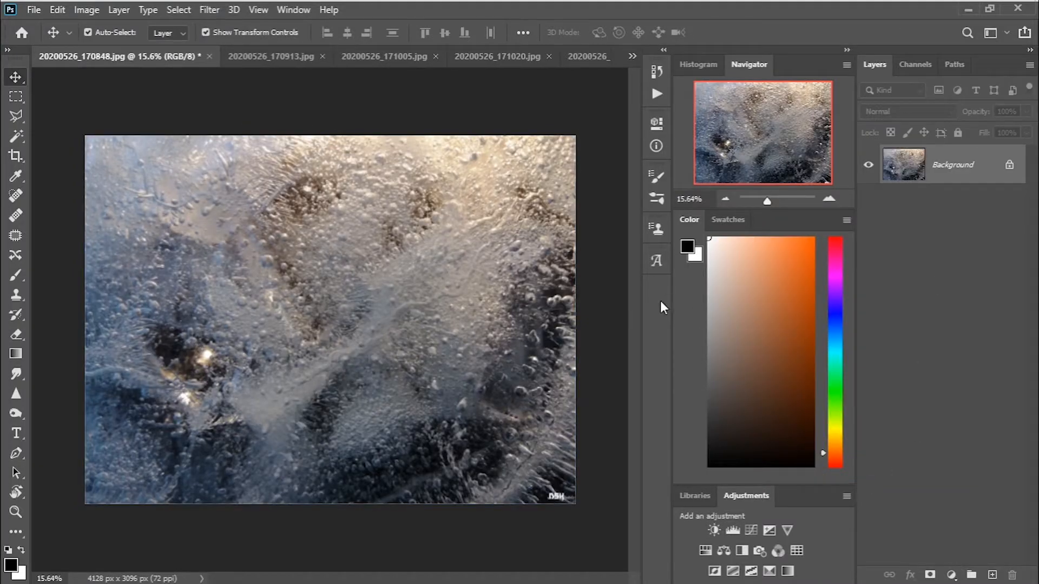
- Save the flattened photo as a JPEG at quality 12 (Maximum) with the Baseline ("Standard") format, and close it
key("ctrl+s")
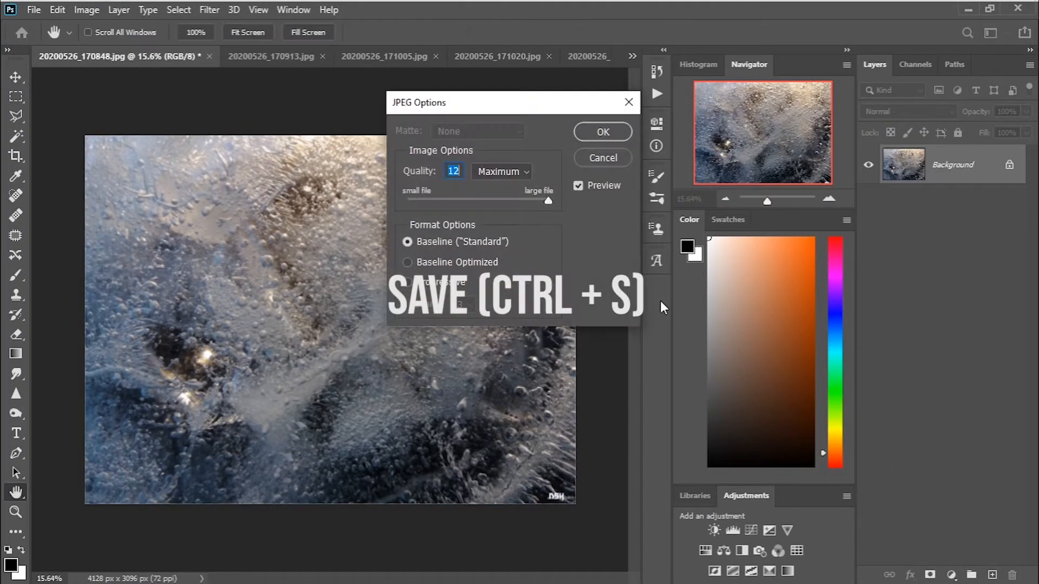
left_click_drag(533, 106, 791, 235)
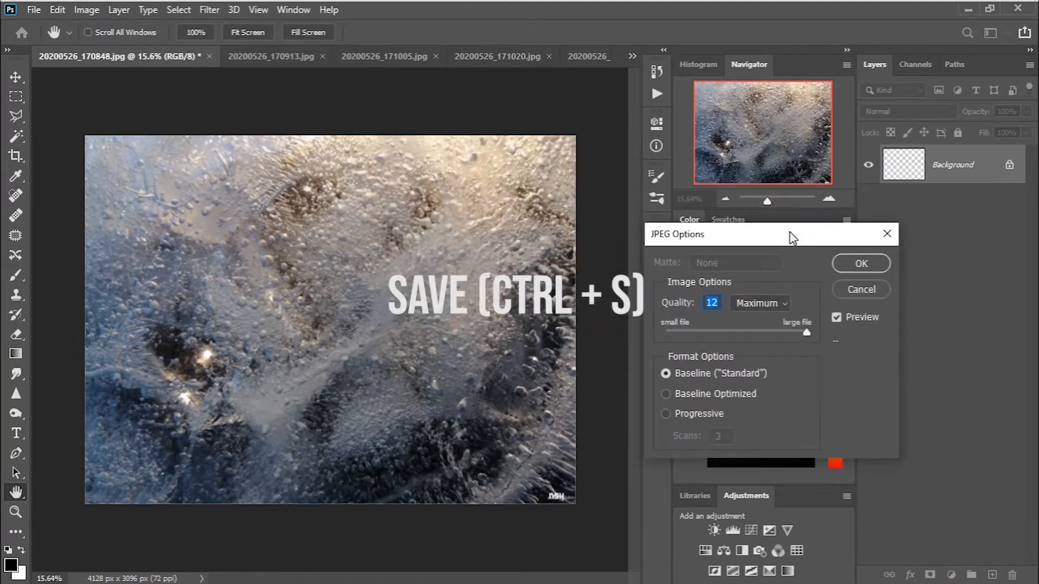
left_click(780, 305)
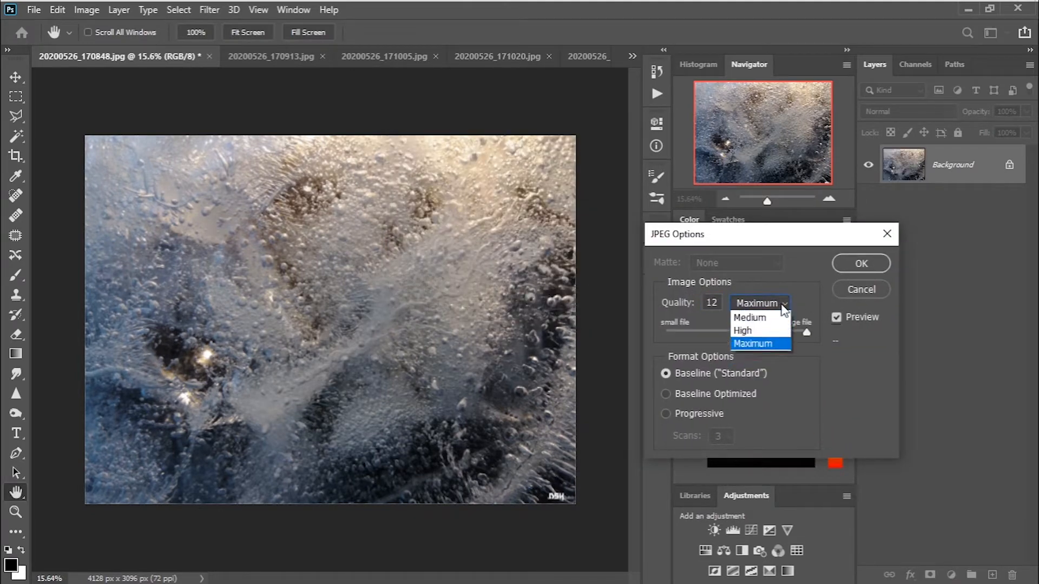
left_click(760, 357)
left_click(806, 332)
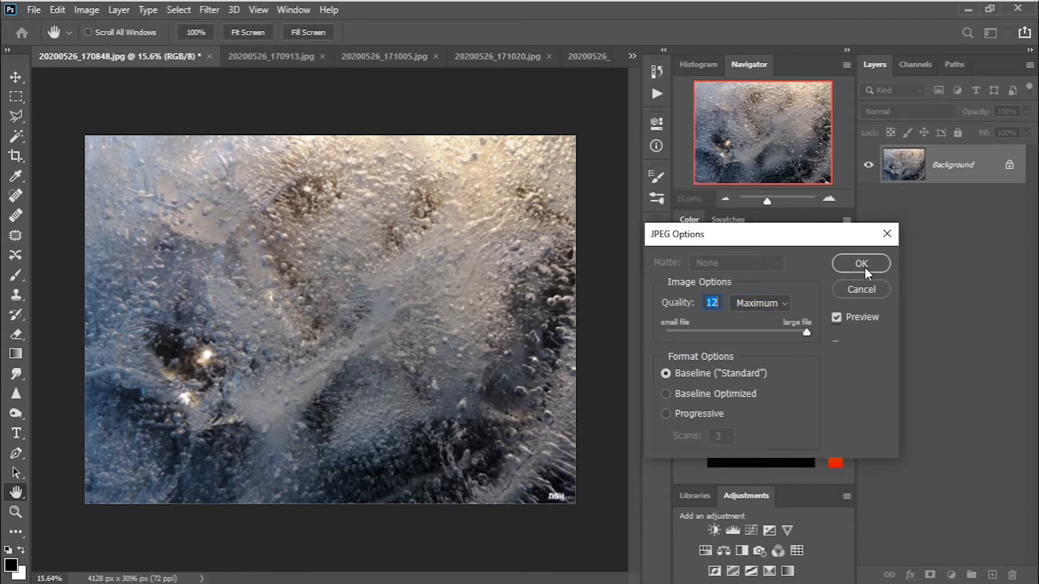
left_click(725, 395)
left_click(730, 375)
left_click(730, 392)
left_click(757, 373)
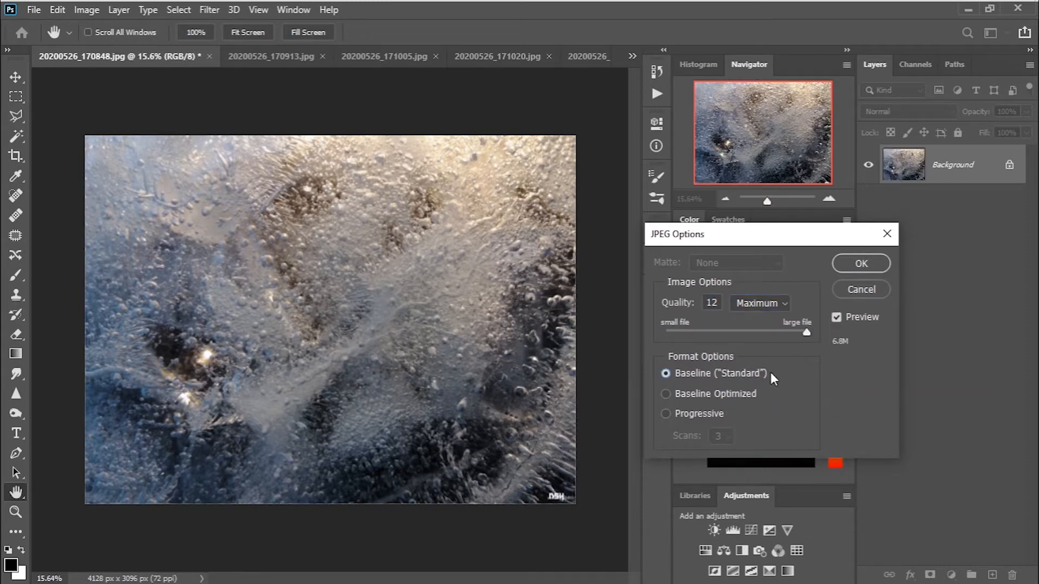
left_click(865, 267)
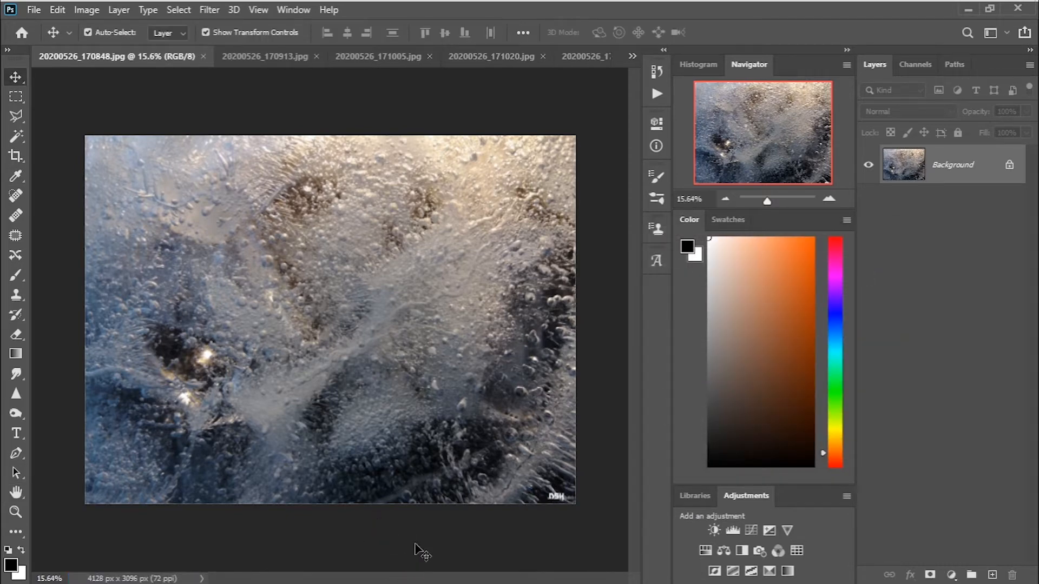
left_click(204, 57)
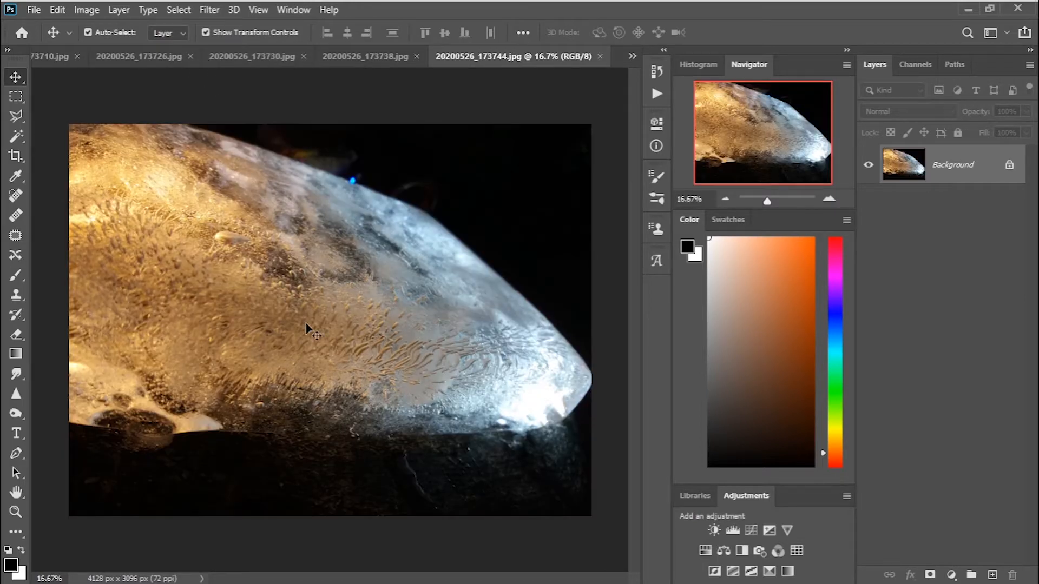
- Duplicate the background layer of 20200526_173744.jpg and open the Camera Raw Filter on the copy
key("ctrl+j")
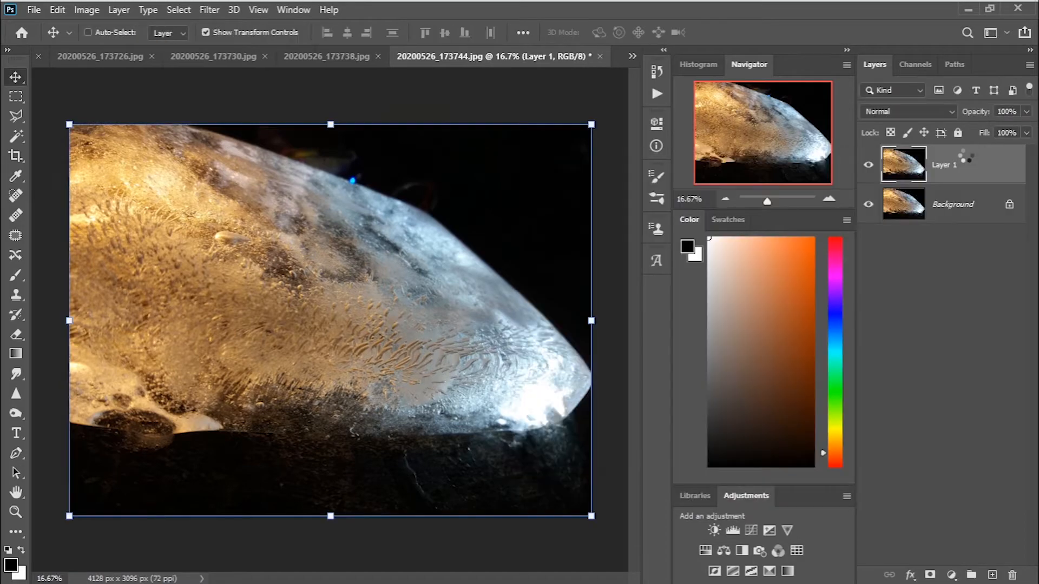
key("shift+ctrl+a")
left_click(777, 166)
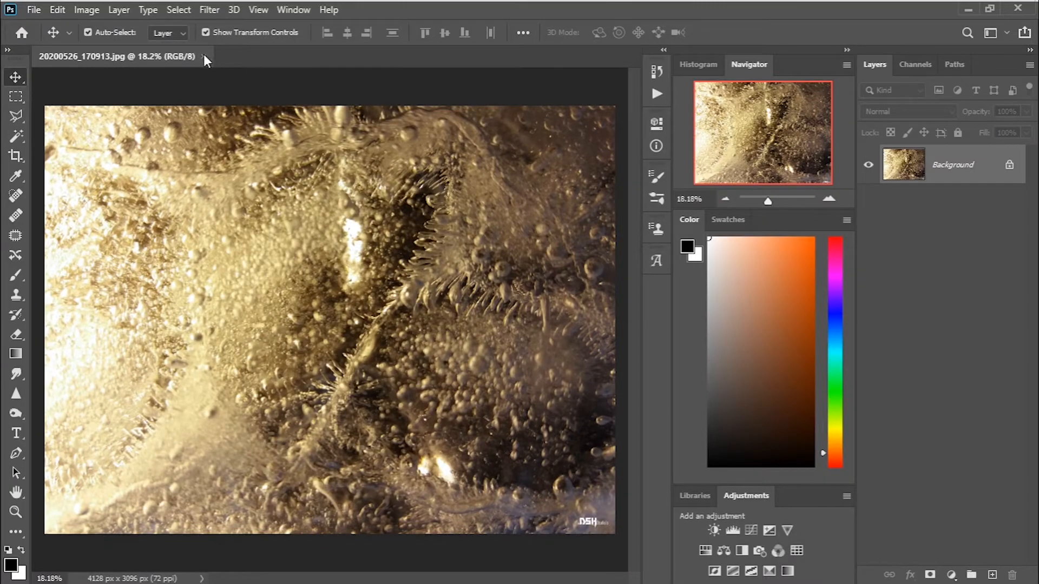
- Close the finished photo 20200526_170913.jpg
left_click(203, 56)
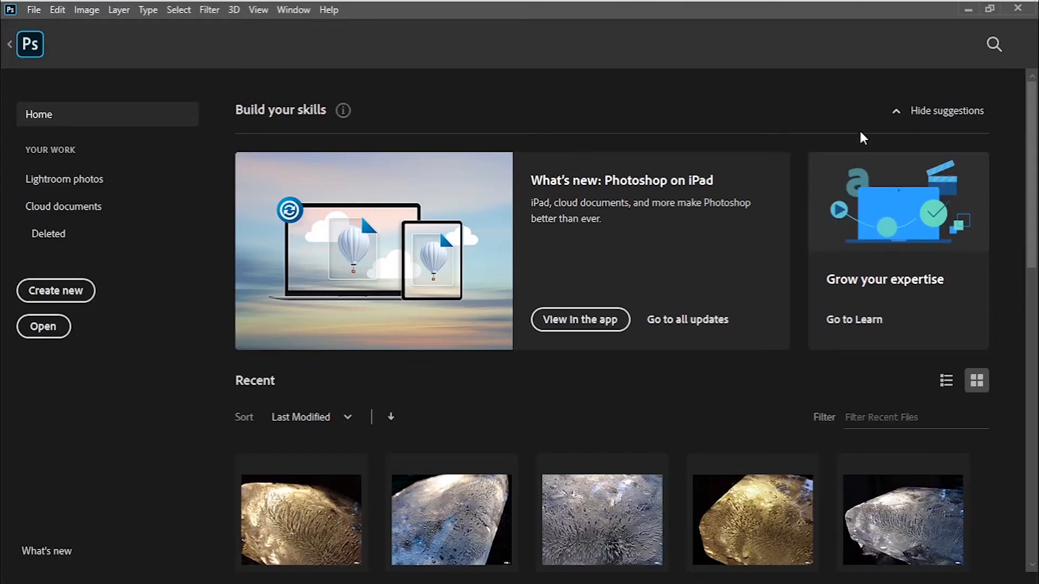
scroll(871, 346, "down", 4)
scroll(931, 339, "up", 4)
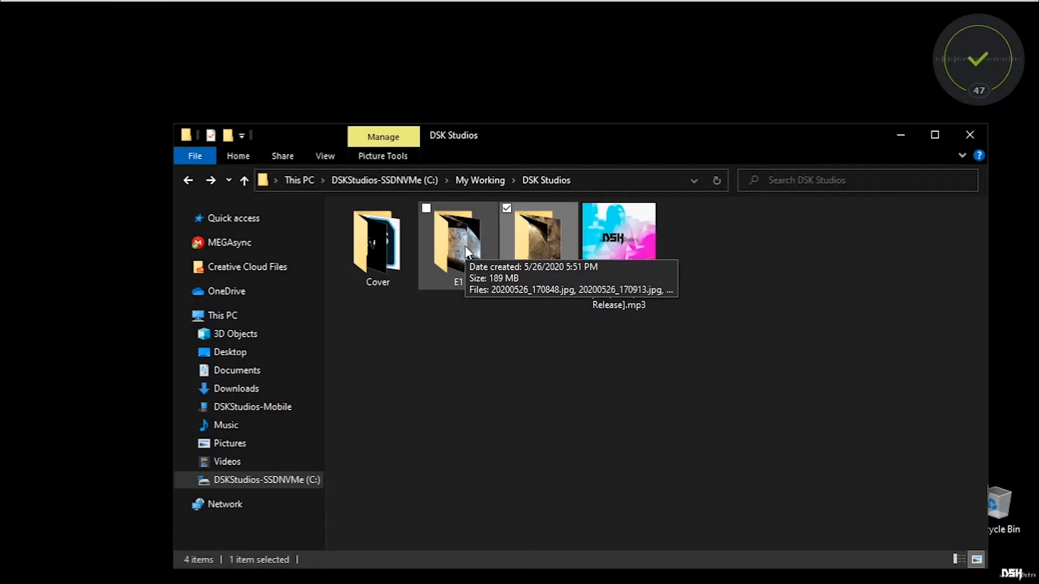
- Switch to File Explorer and open 20200526_170848.jpg from the E1 PS folder in the photo viewer
double_click(543, 240)
left_click_drag(542, 135, 487, 89)
left_click(307, 200)
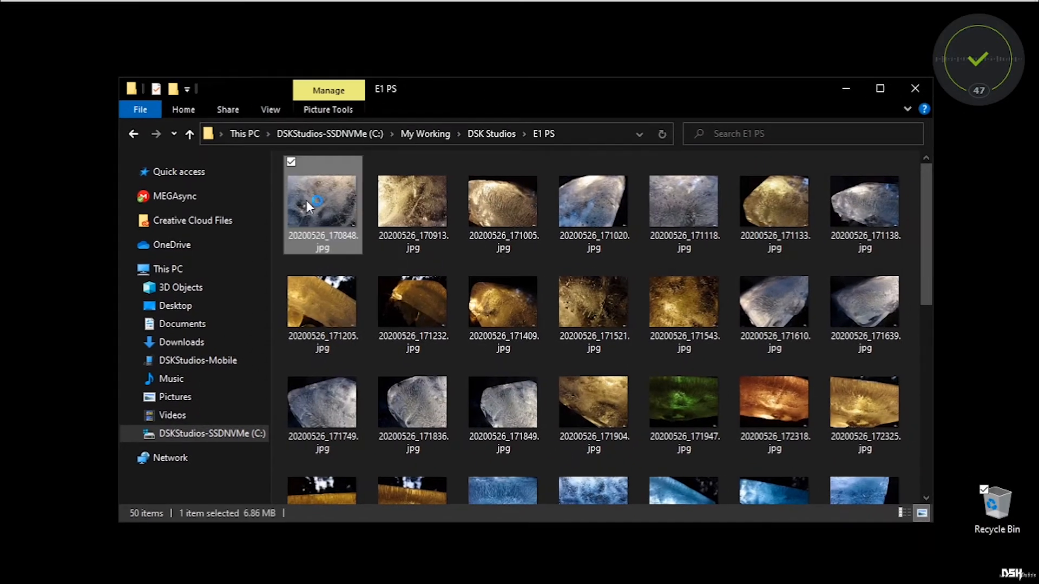
- Examine the edited, watermarked photos one after another through 20200526_173744.jpg, and close the viewer
key("Right")
key("Right")
key("Right")
key("Right")
key("Right")
key("Right")
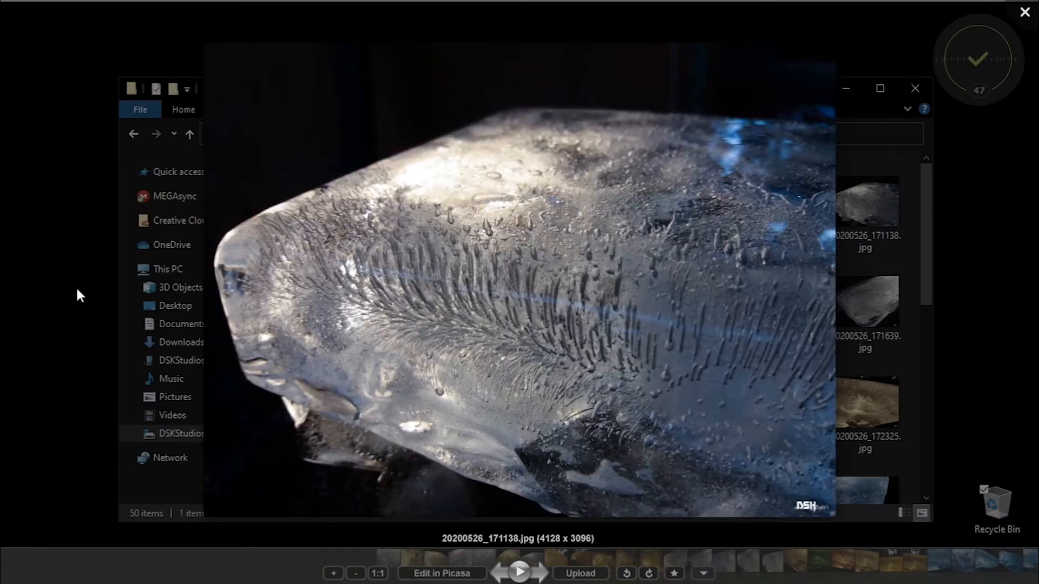
key("Right")
key("Right")
key("Right")
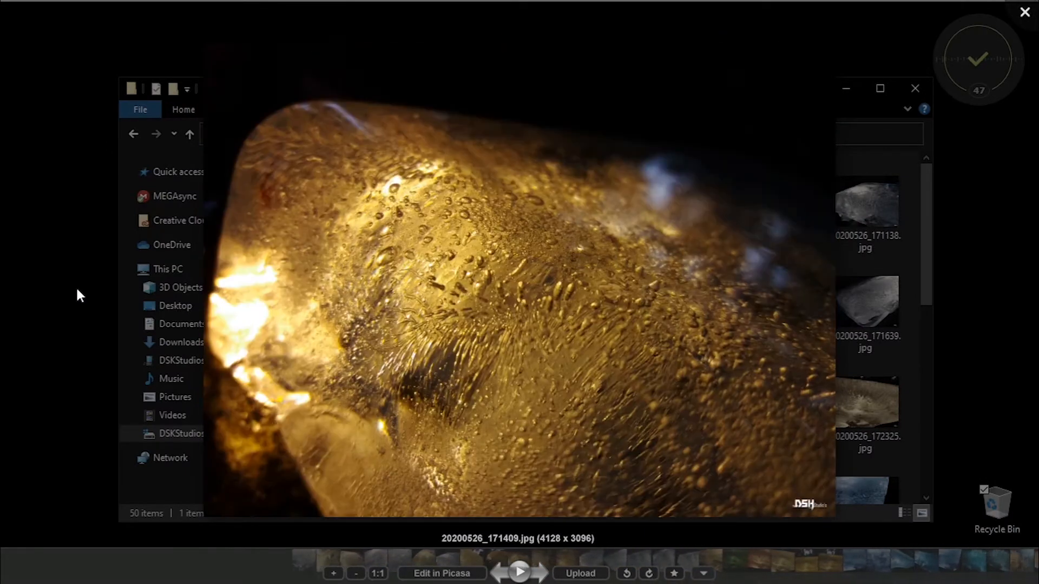
key("Right")
key("Right")
key("Right")
key("Right")
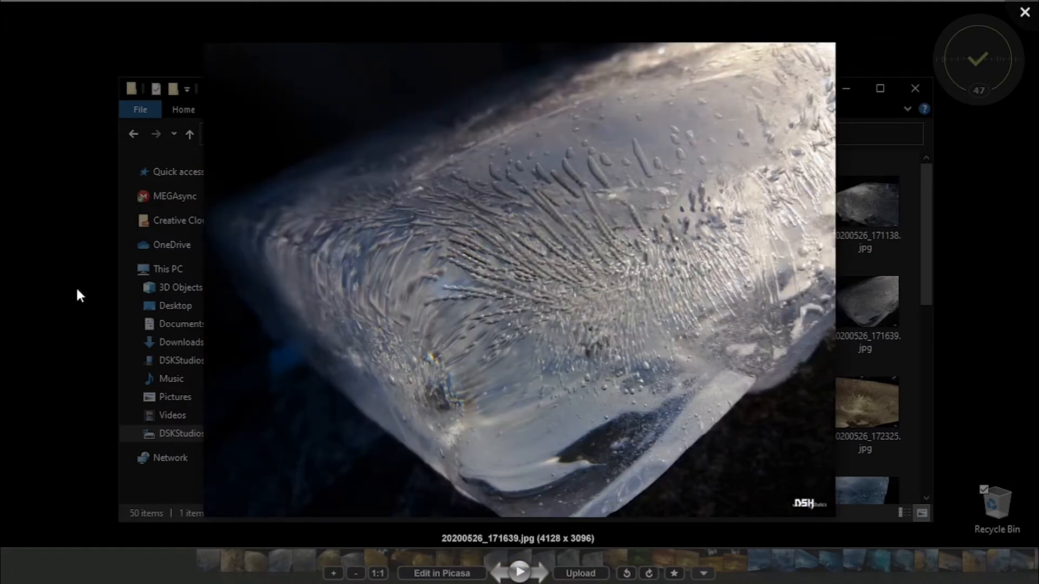
key("Right")
key("Right")
key("Right")
key("Right")
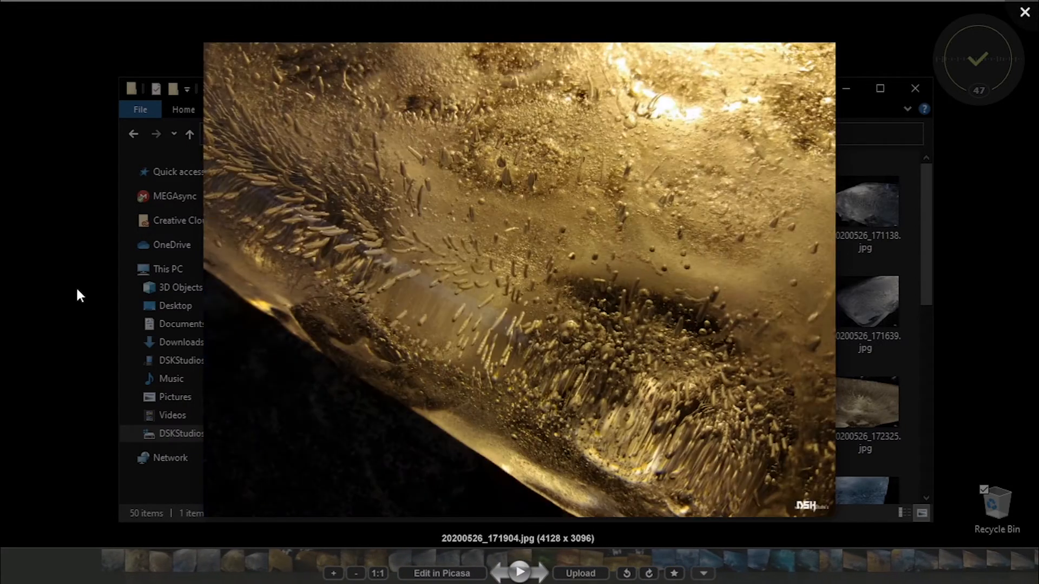
key("Right")
key("Right")
key("Right")
key("Right")
key("Right")
key("Right")
key("Right")
key("Right")
key("Right")
key("Right")
key("Right")
key("Right")
key("Right")
key("Right")
key("Right")
key("Right")
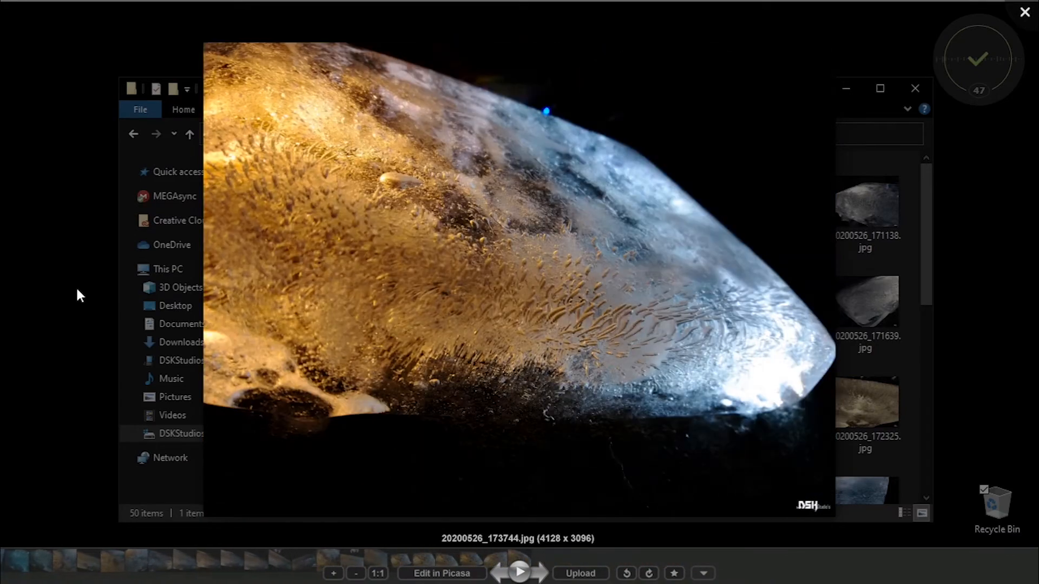
key("Escape")
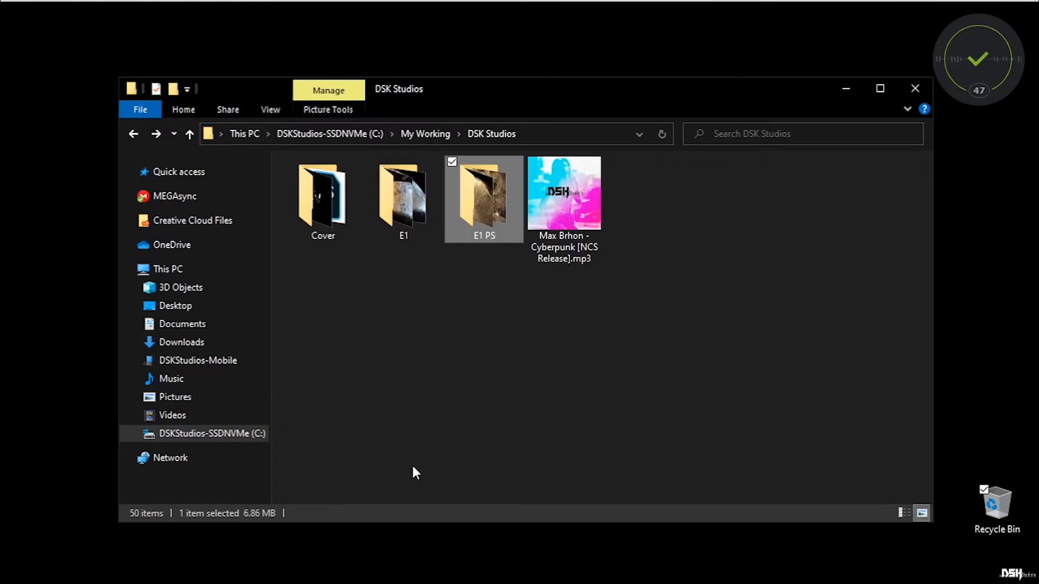